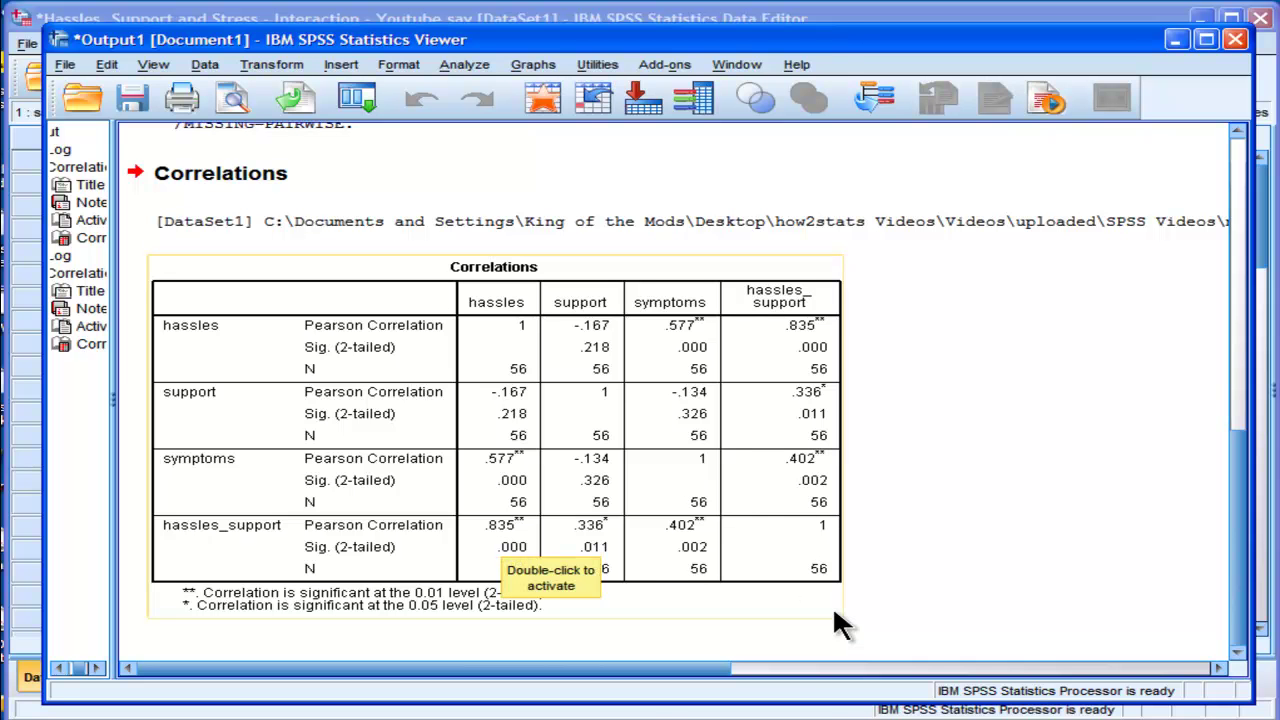
- Bring the Data Editor forward and review the hassles and support columns
click(832, 711)
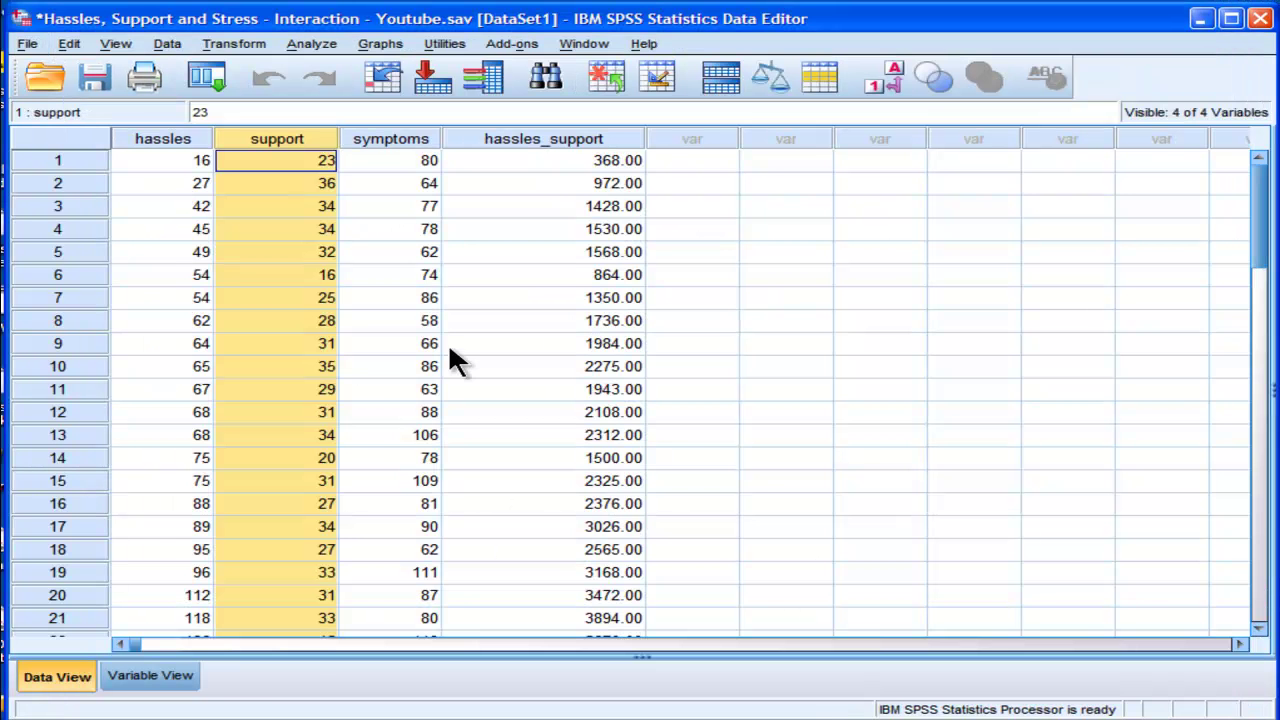
click(177, 164)
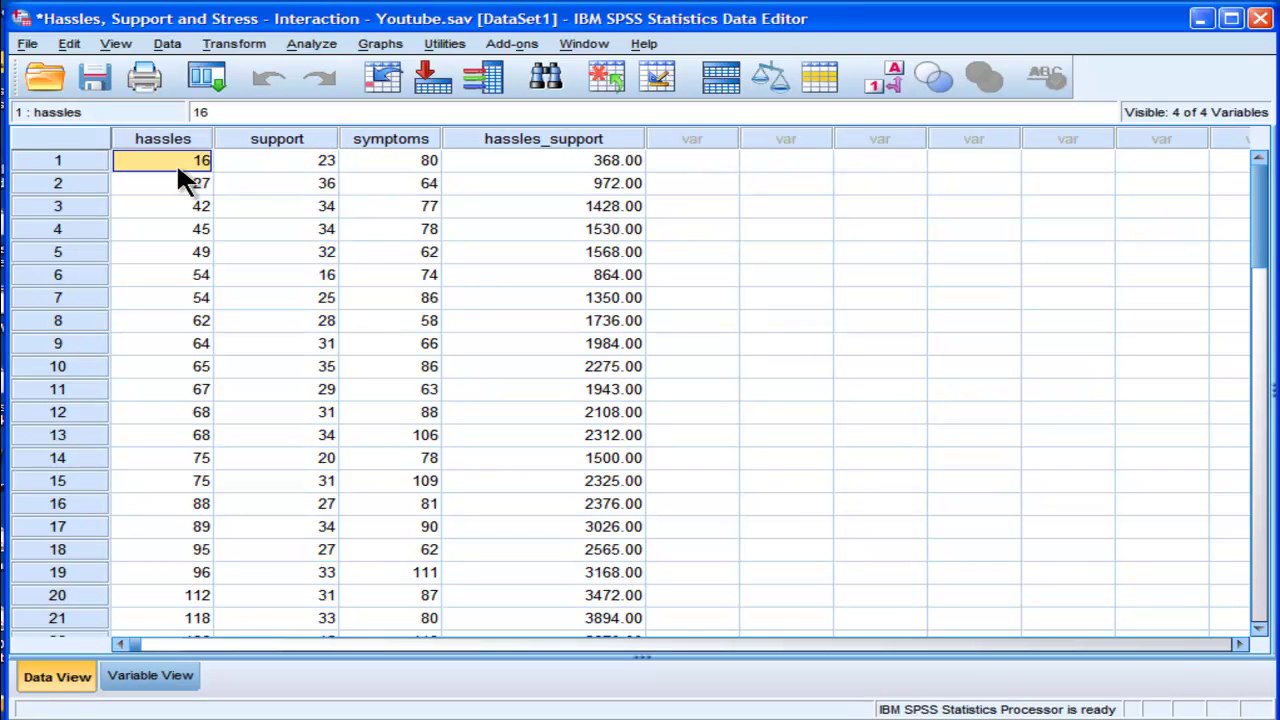
click(162, 139)
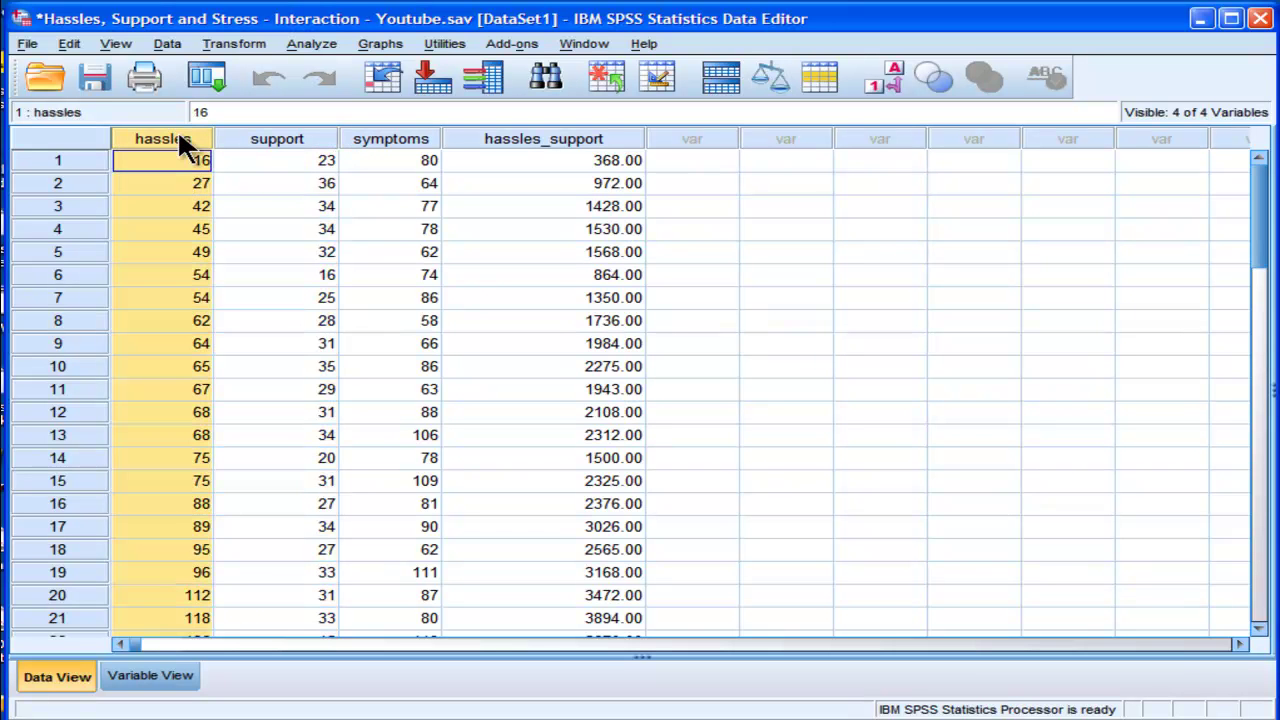
click(276, 140)
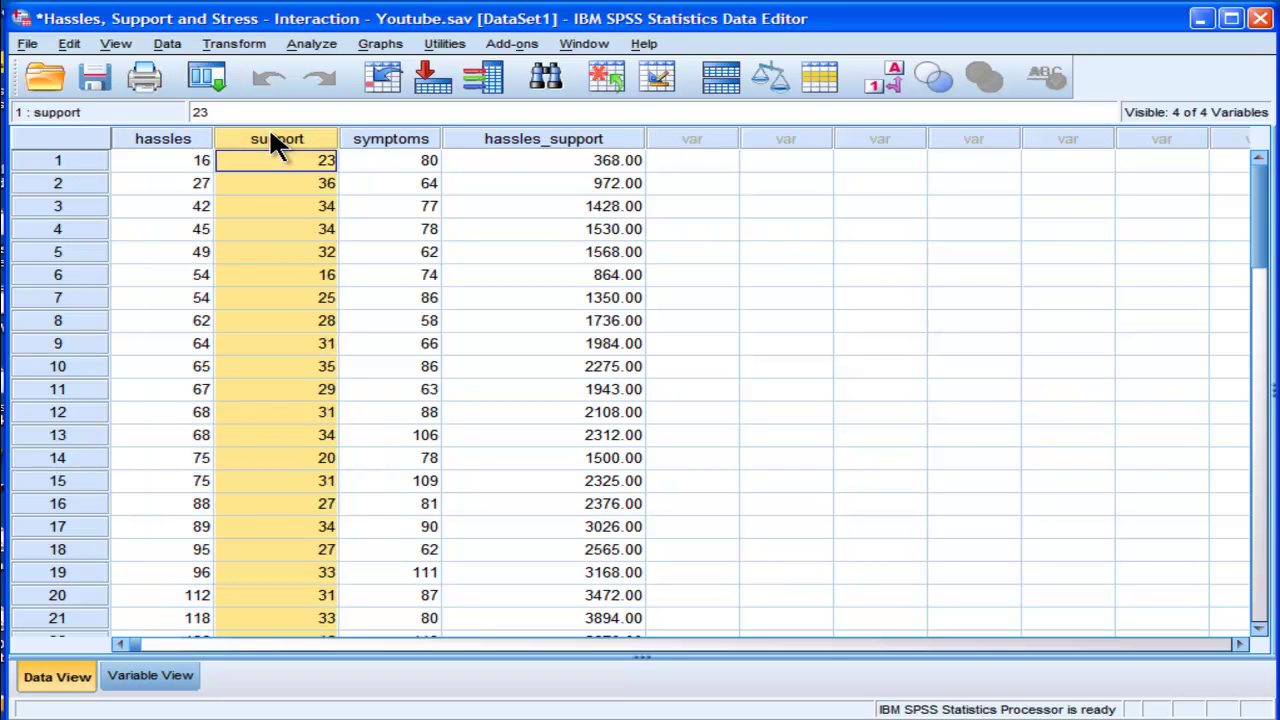
click(157, 139)
click(264, 138)
click(400, 158)
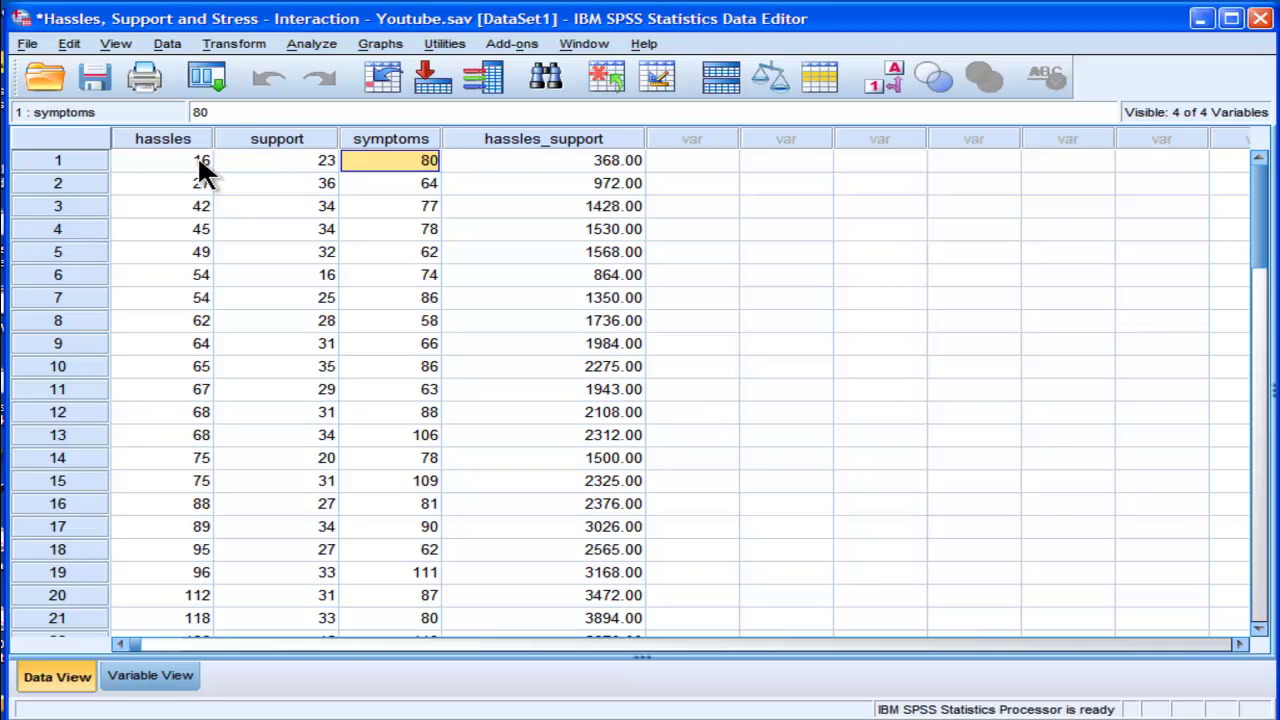
click(231, 44)
click(231, 44)
- Aggregate the mean of hassles into a new hassles_mean variable
click(153, 44)
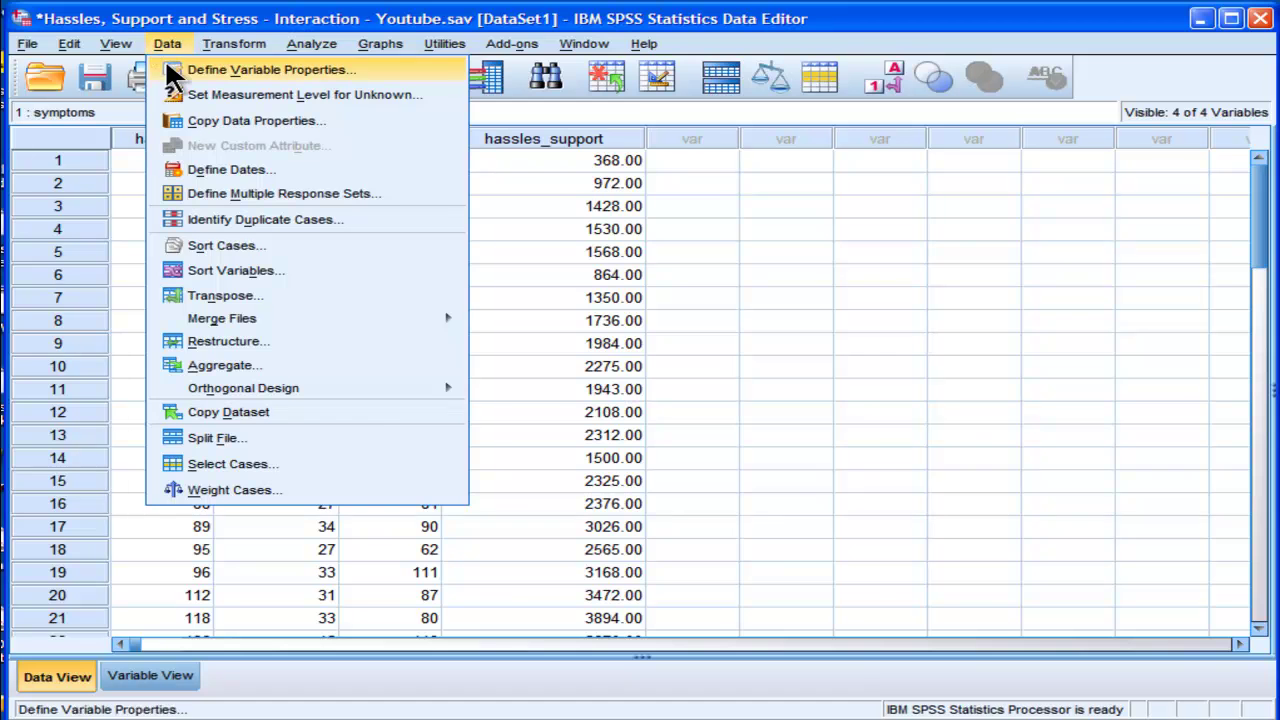
click(219, 366)
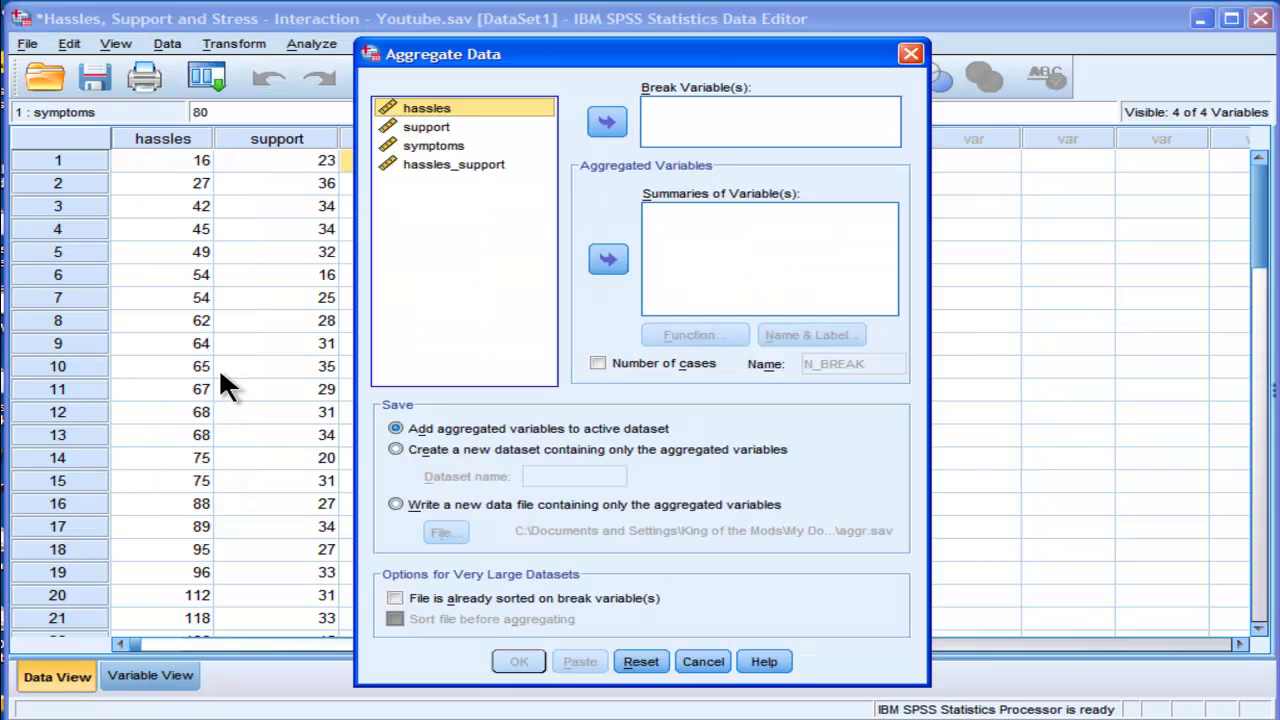
click(607, 259)
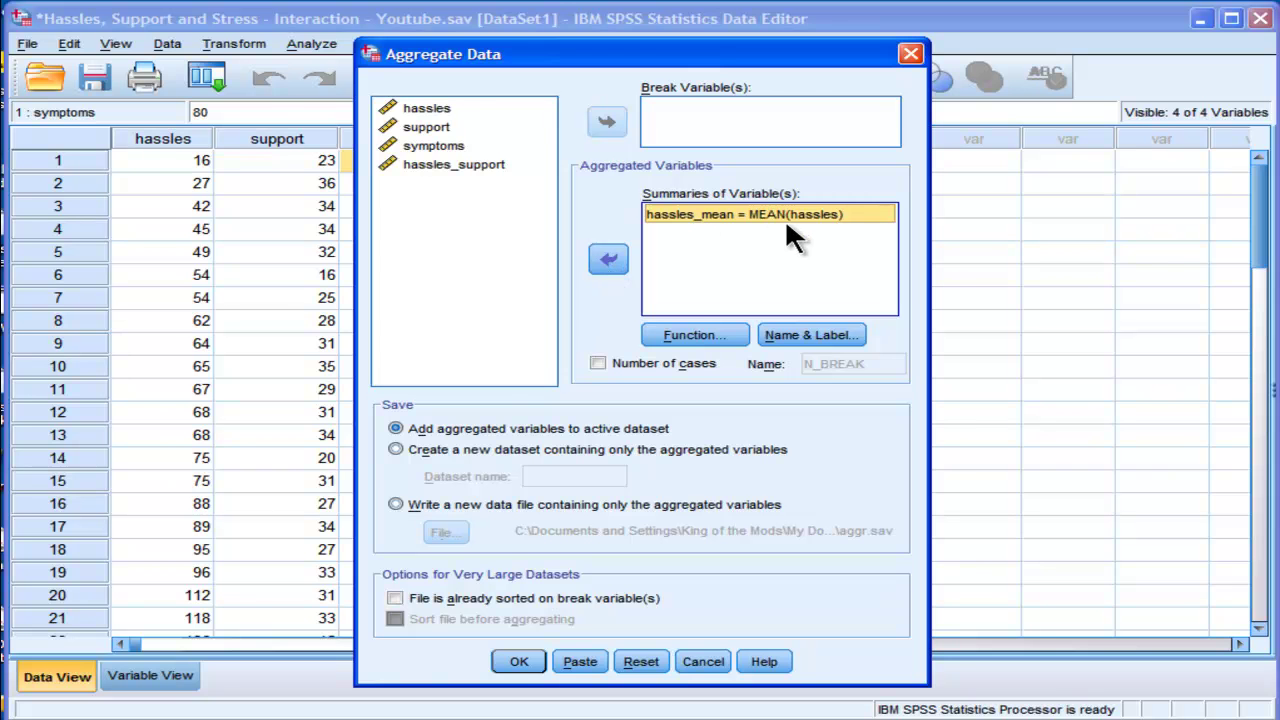
click(529, 651)
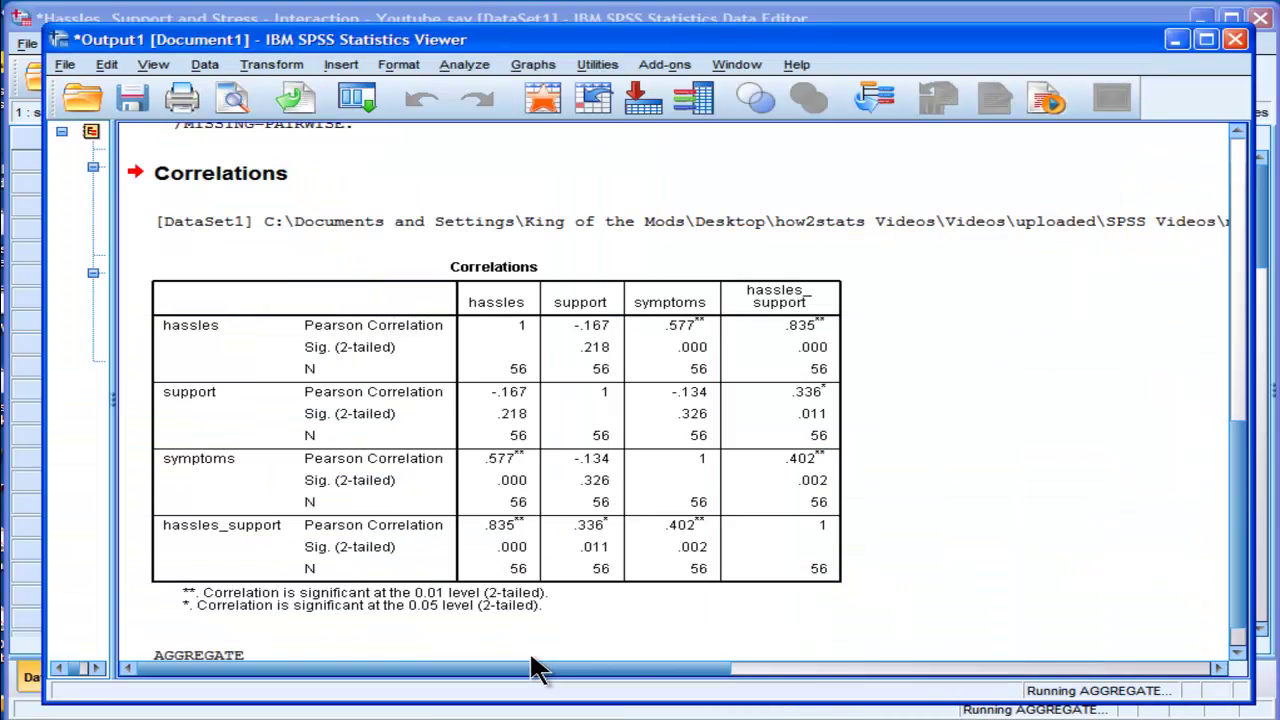
click(425, 708)
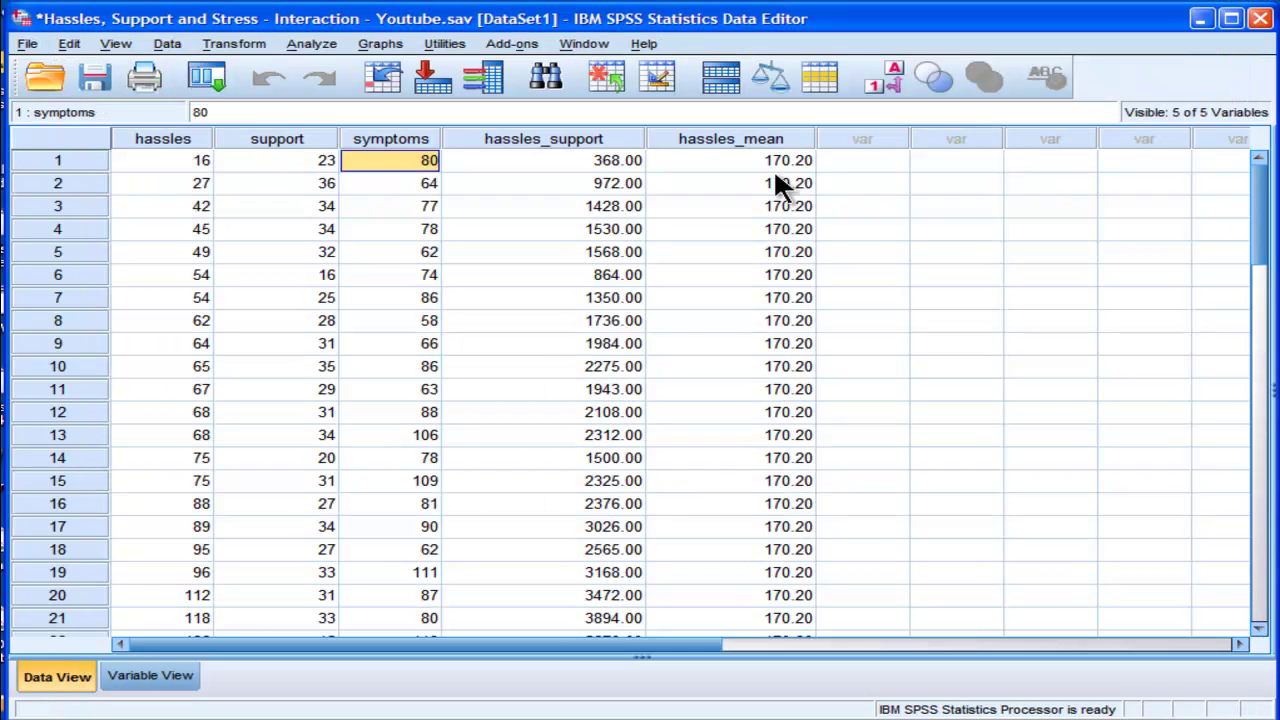
click(760, 163)
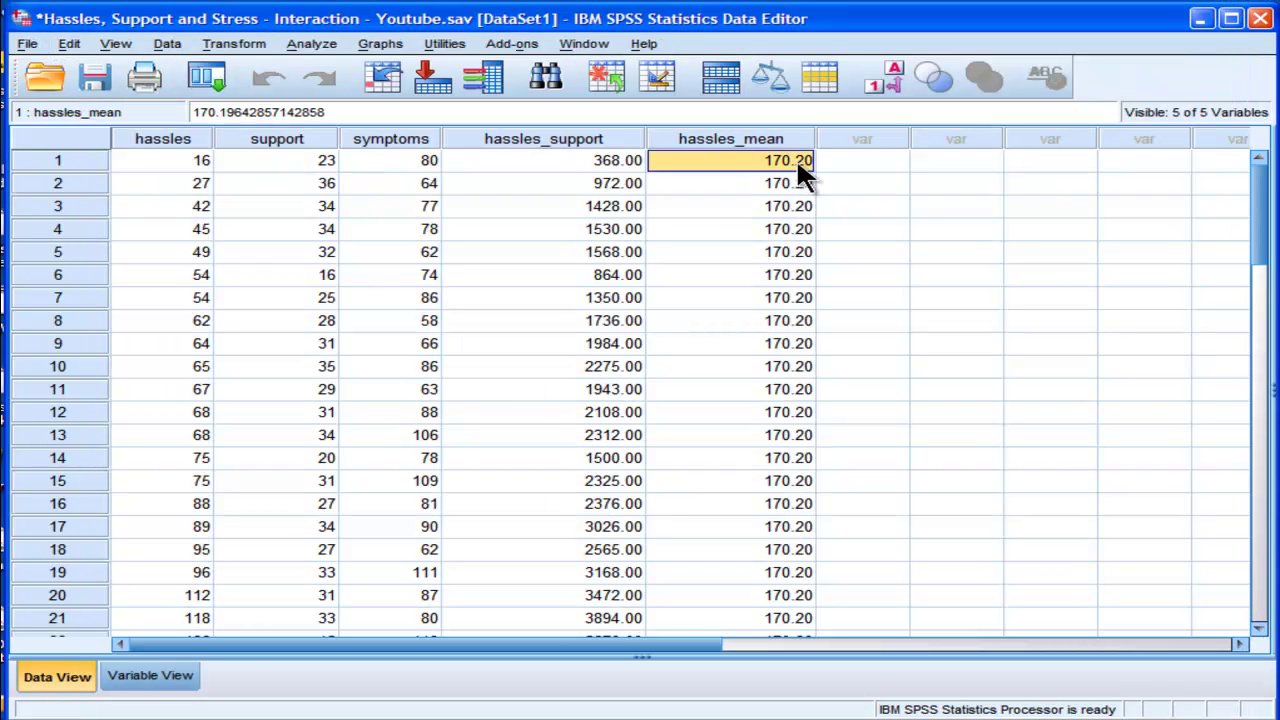
- Set hassles_mean to 4 decimal places so it shows 170.1964
click(182, 679)
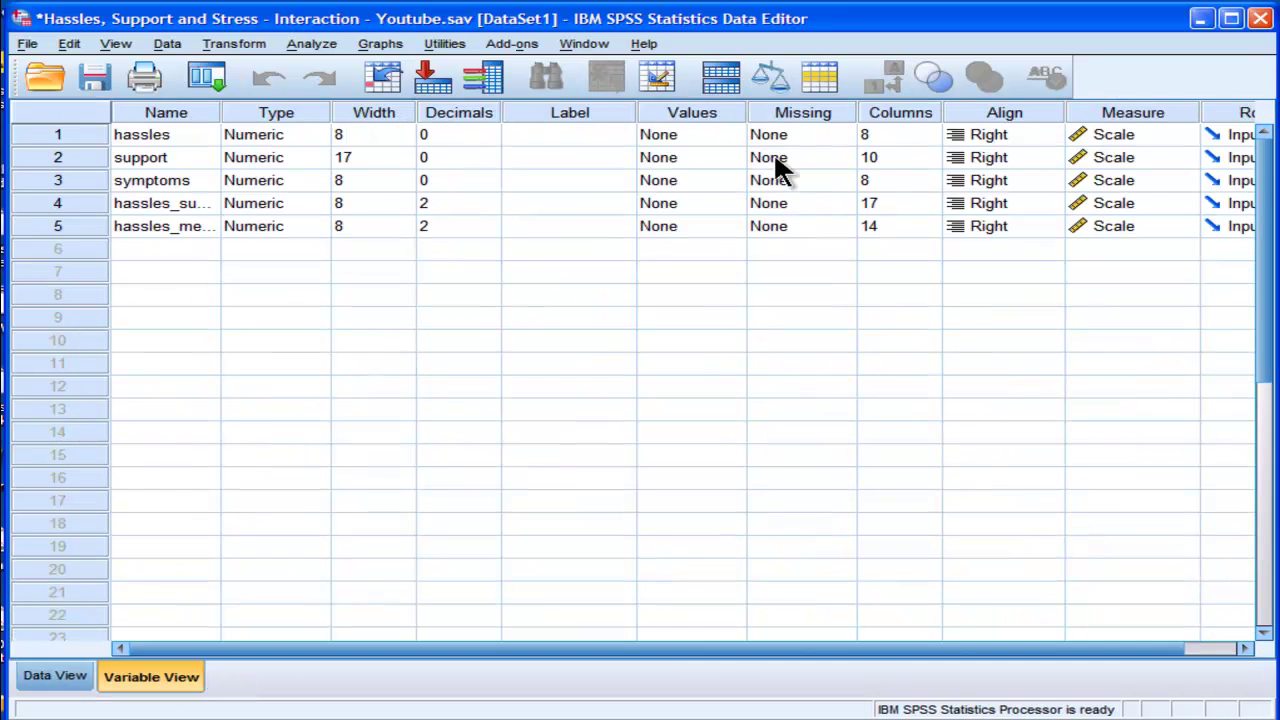
click(481, 220)
click(489, 222)
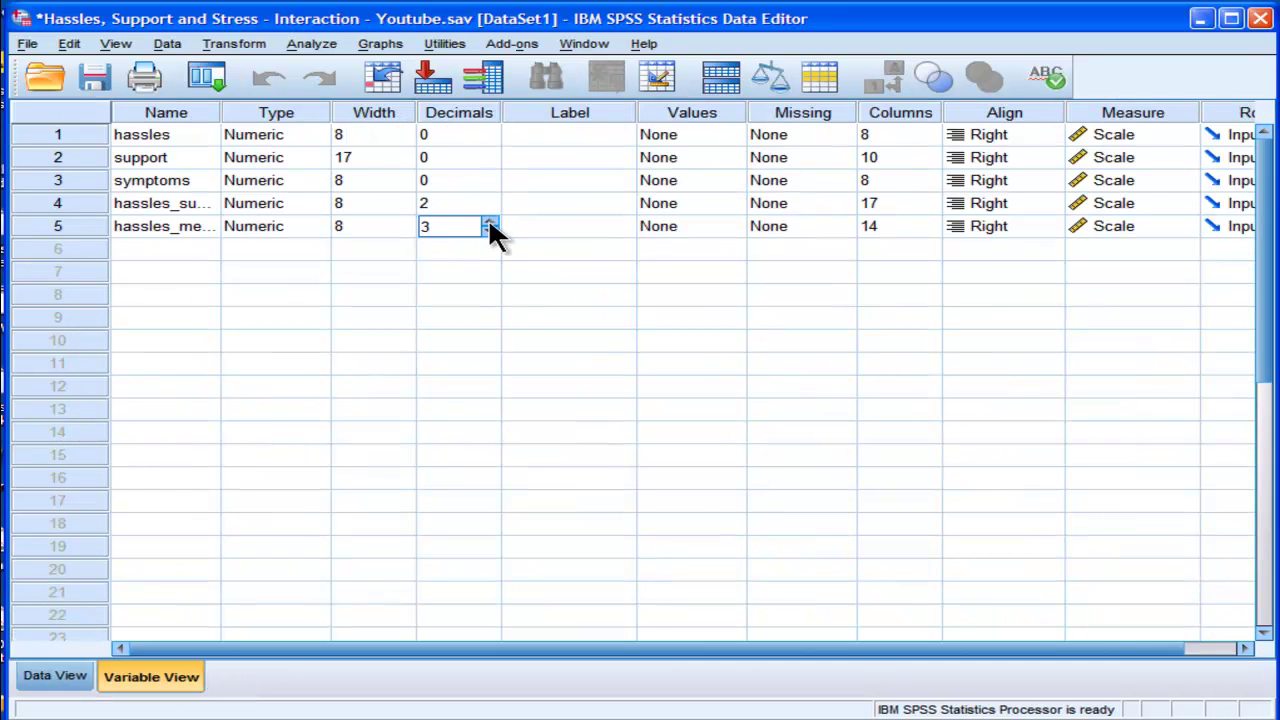
click(489, 222)
click(42, 682)
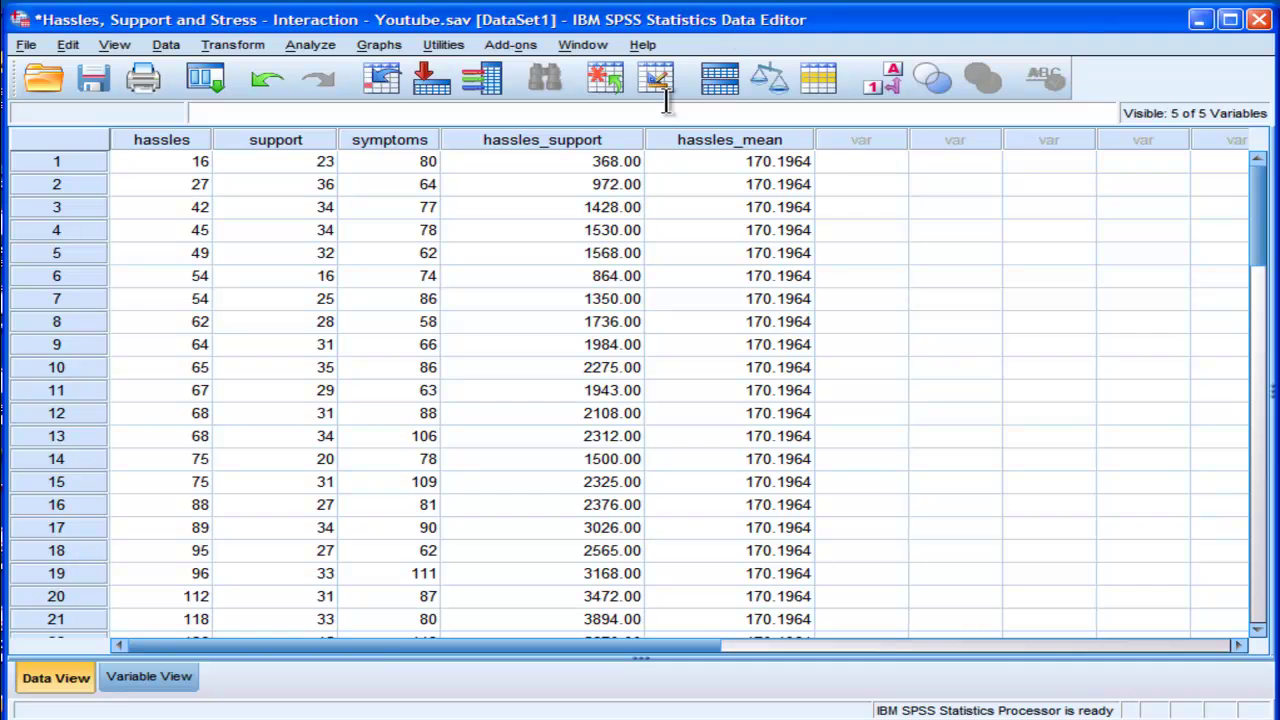
click(735, 163)
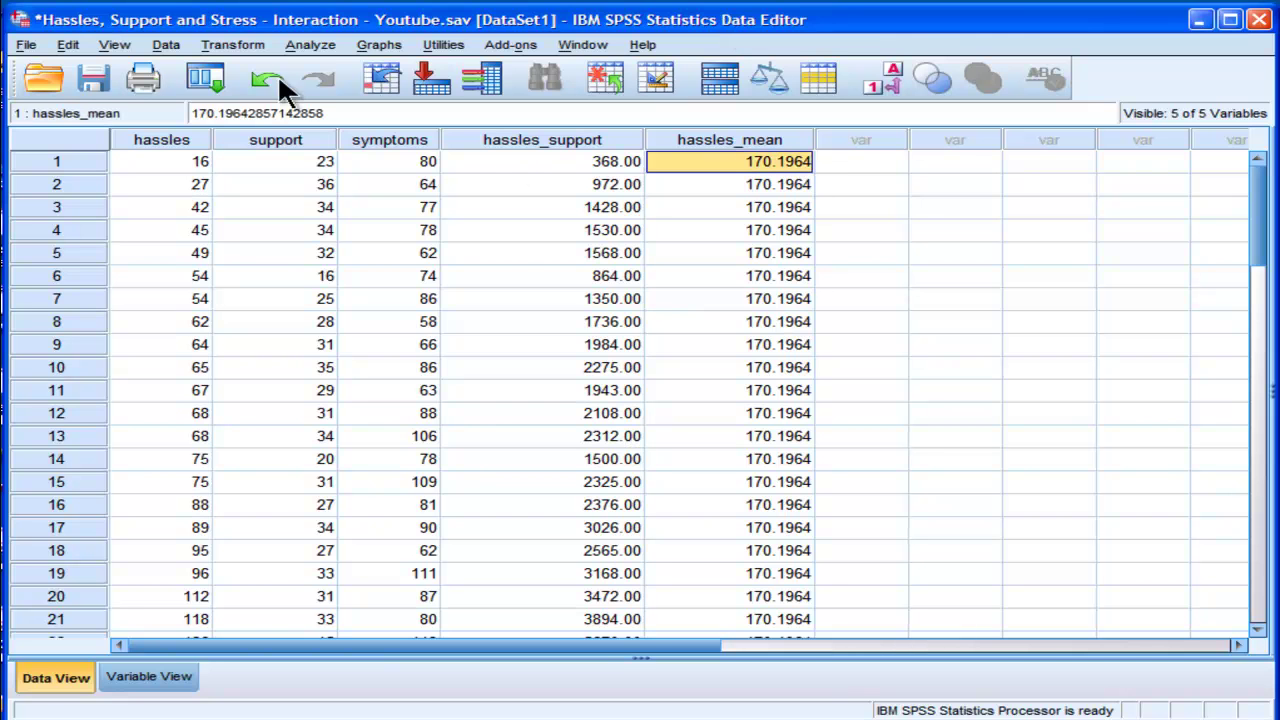
- Compute hassles_centered as hassles - hassles_mean
click(236, 46)
click(245, 66)
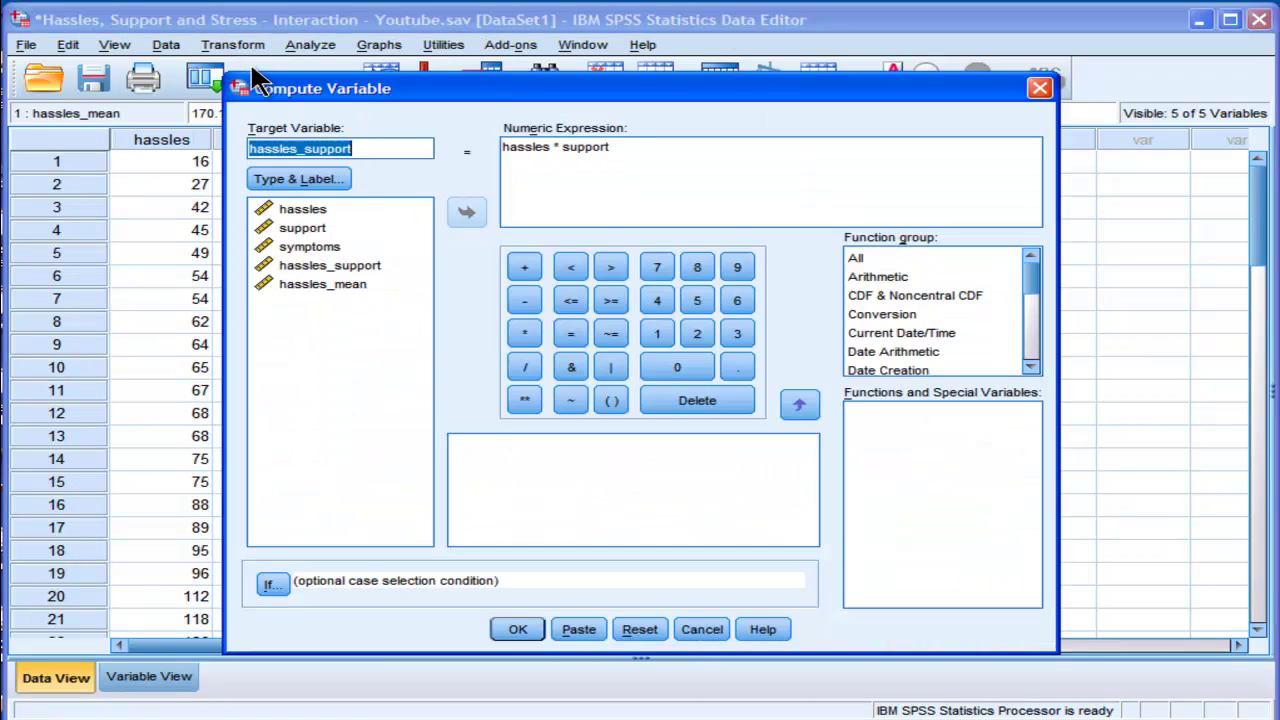
drag(657, 151, 505, 148)
key(BackSpace)
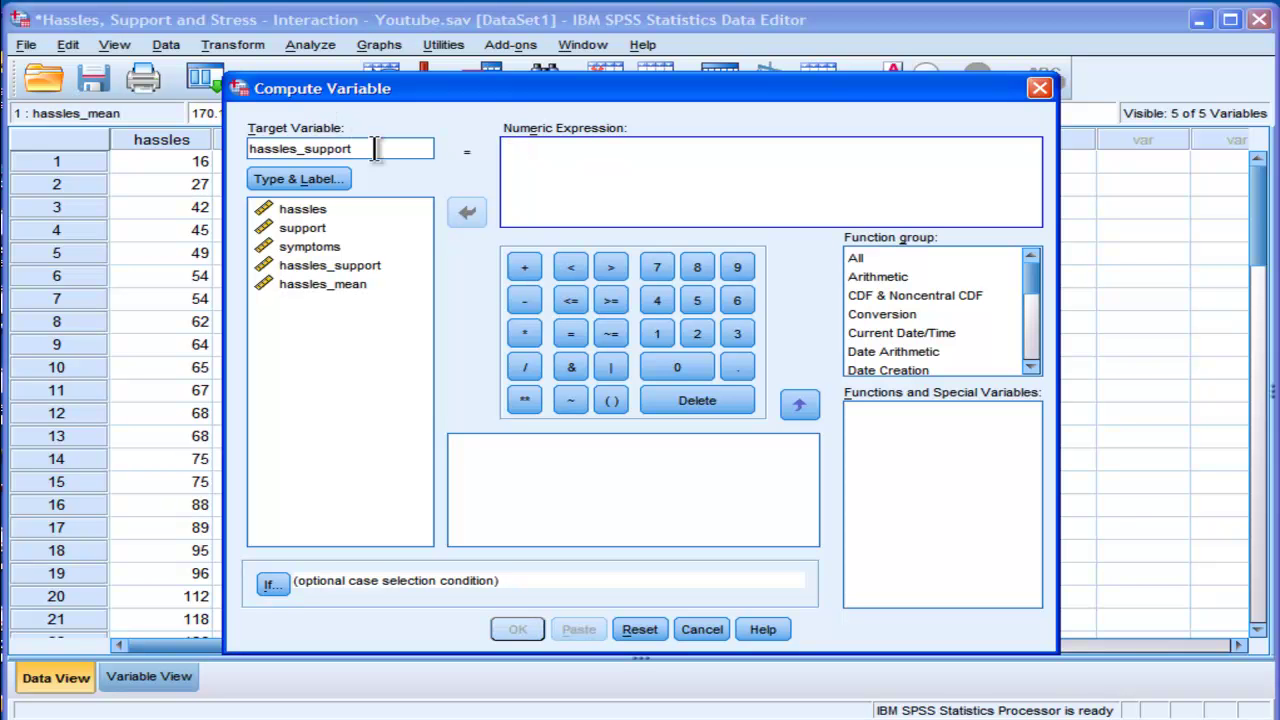
drag(374, 149, 177, 144)
text(hassles)
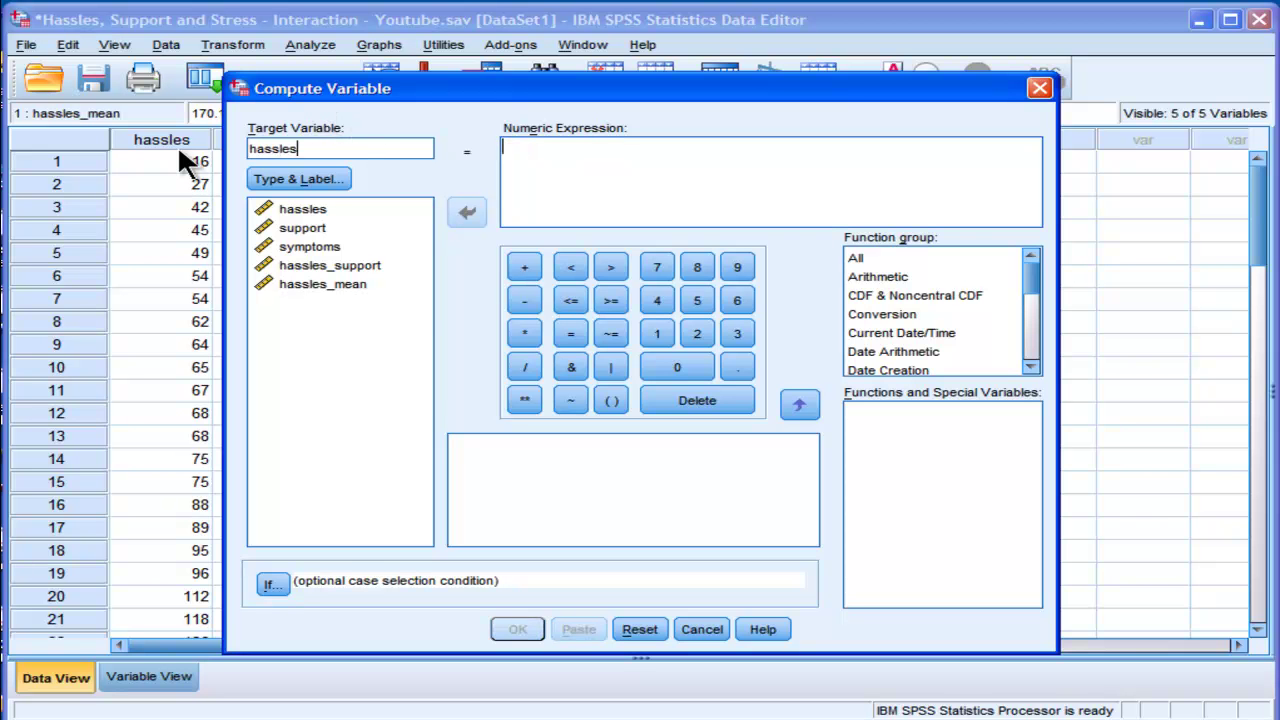
text(_centered)
double_click(301, 209)
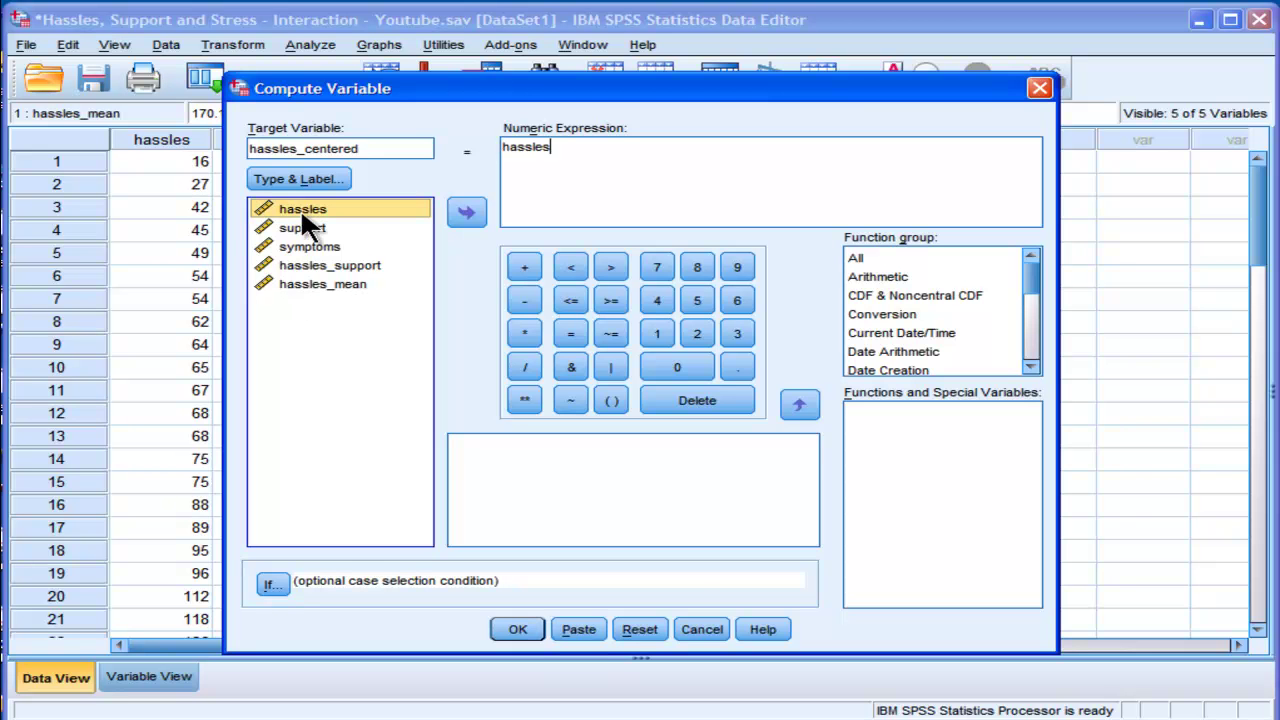
click(524, 300)
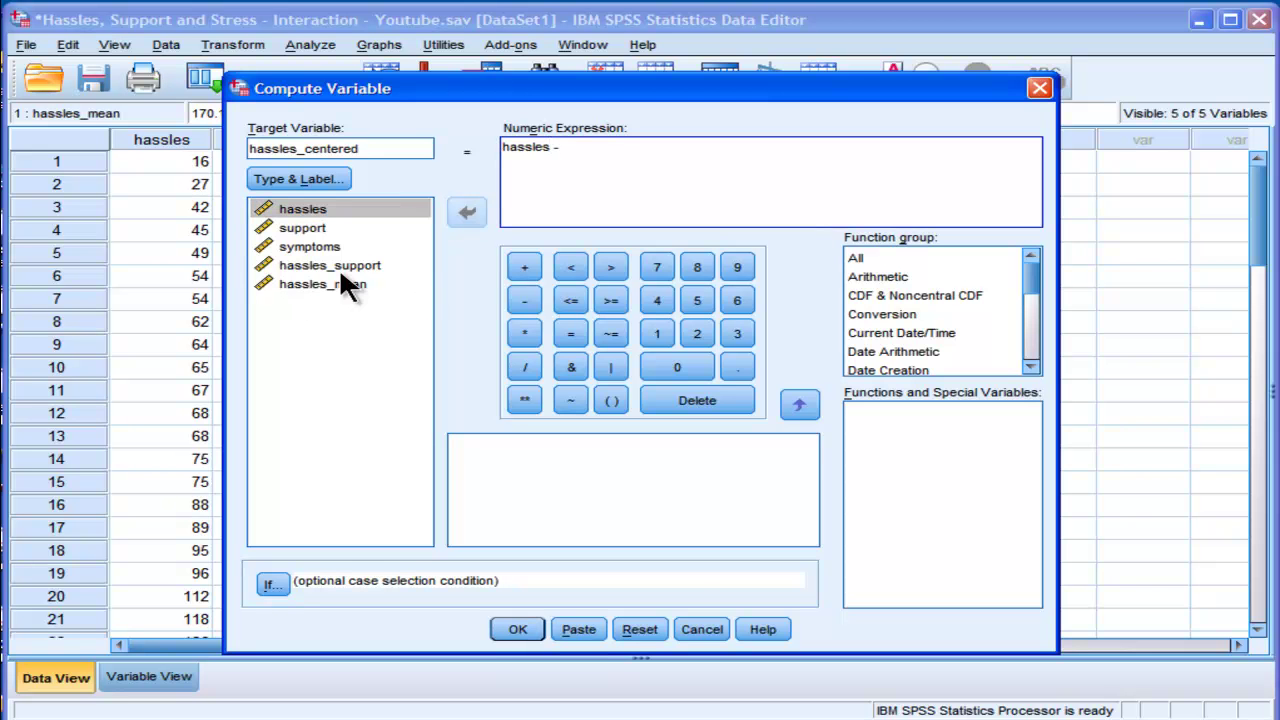
double_click(319, 288)
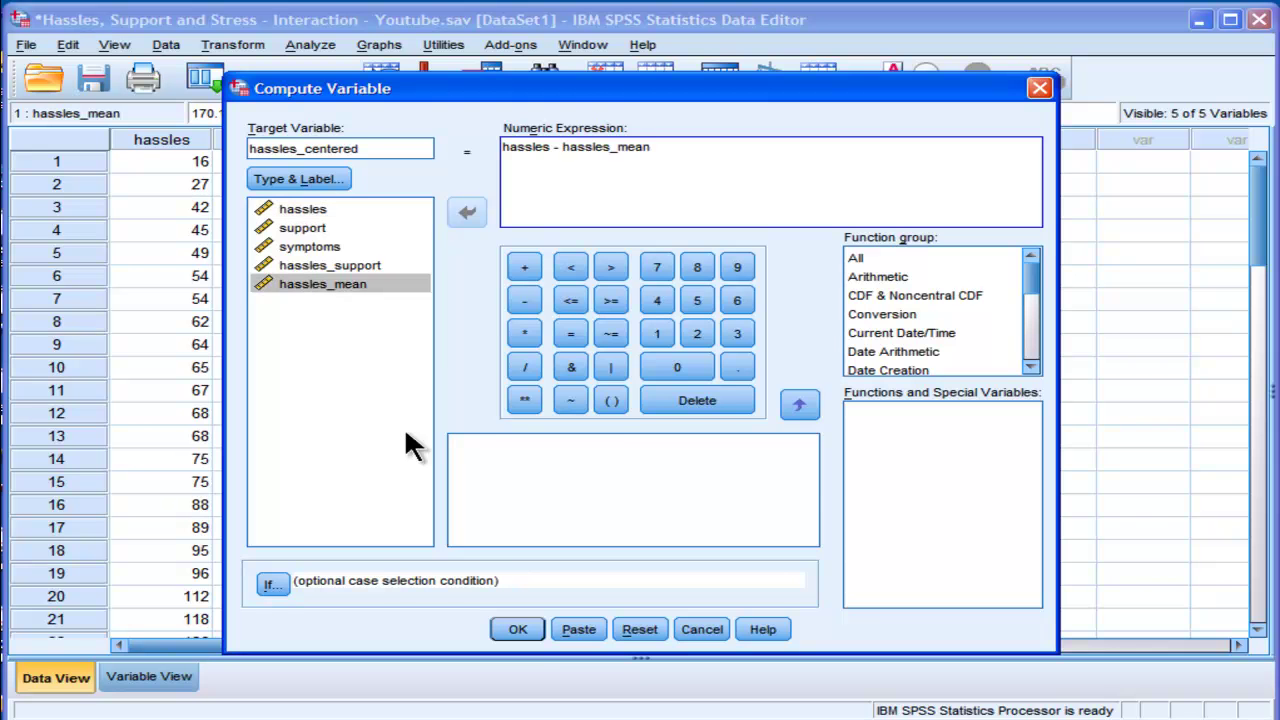
click(518, 629)
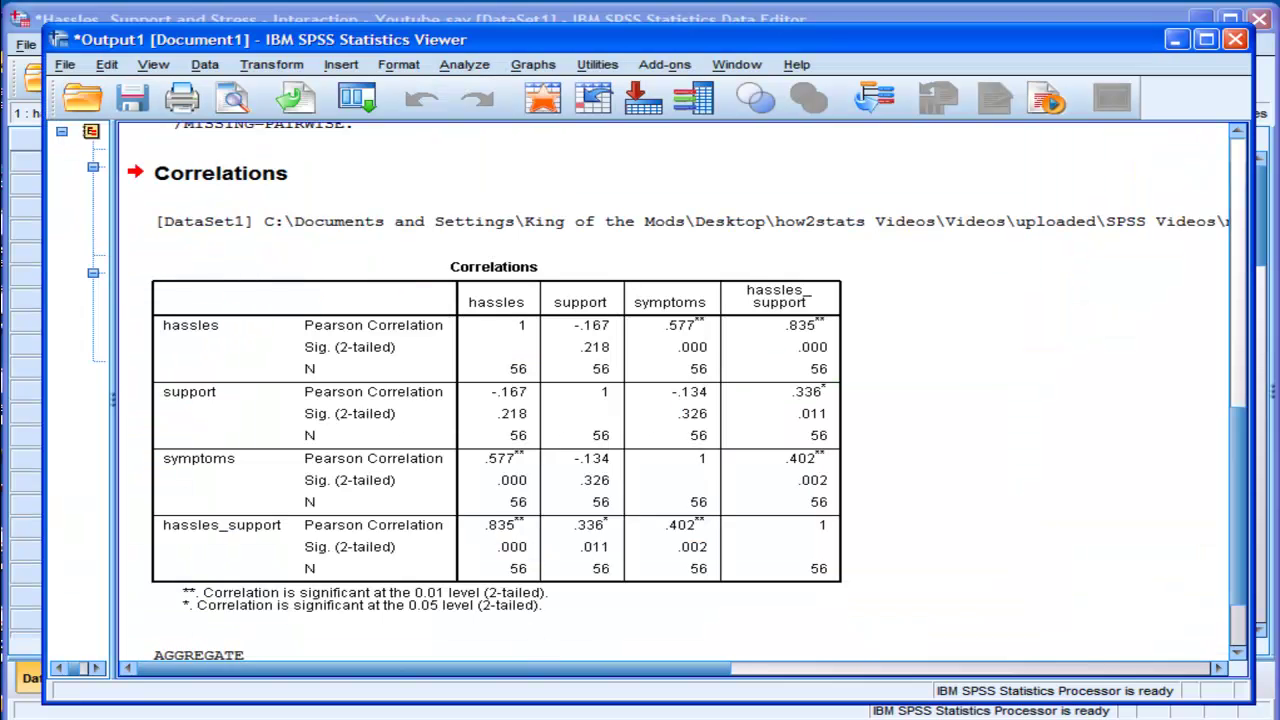
- Verify the first hassles_centered value, then delete the hassles_mean column
key(alt+Tab)
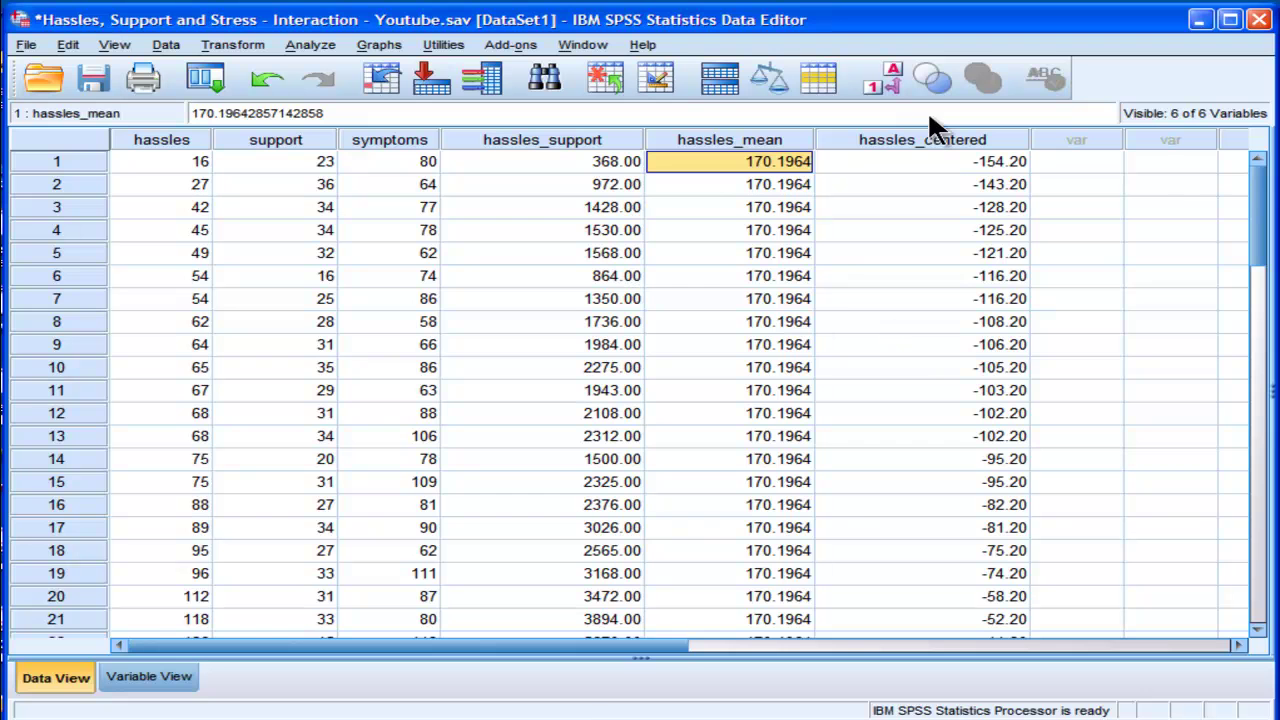
click(172, 170)
click(708, 170)
click(971, 161)
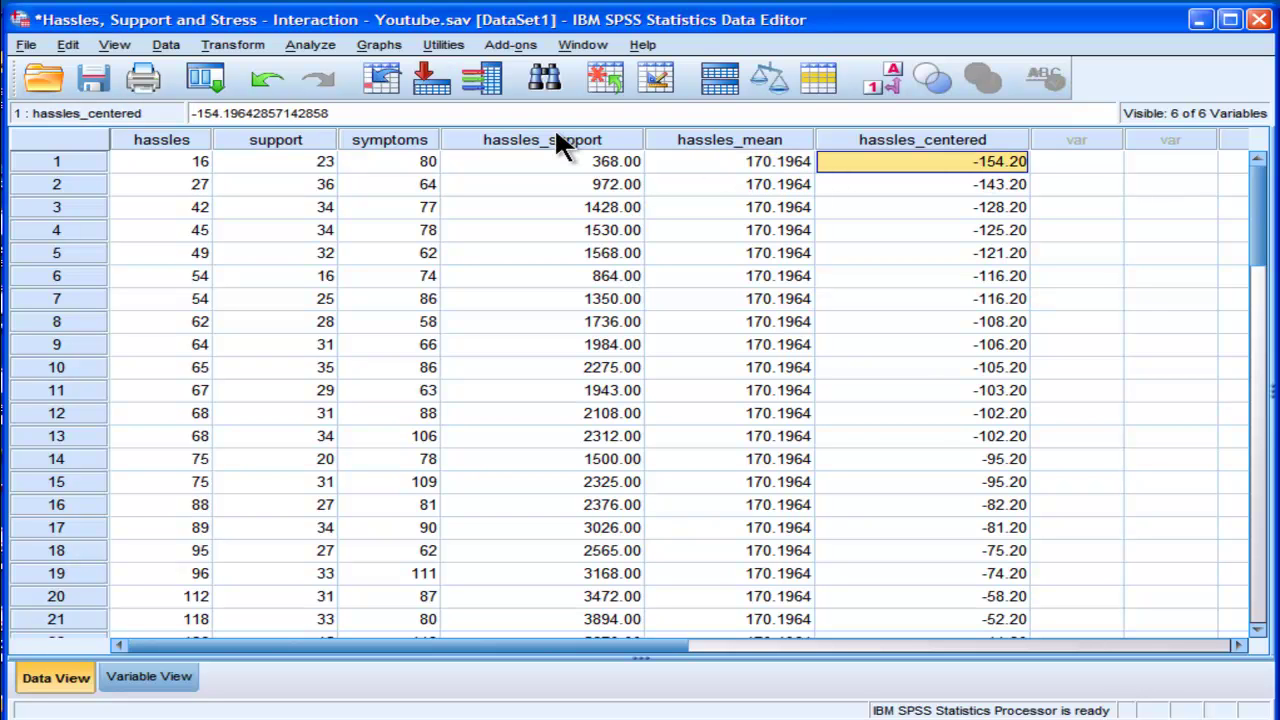
click(728, 140)
key(Delete)
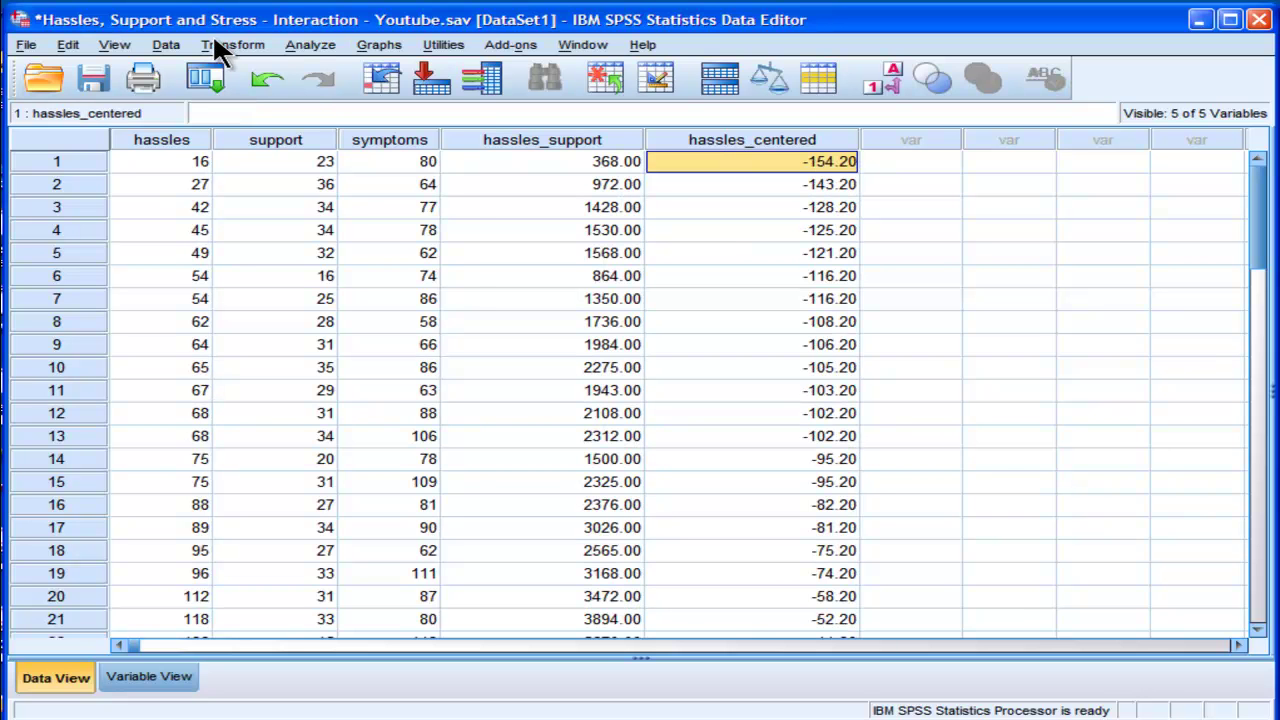
- Replace MEAN(hassles) with MEAN(support) in Aggregate Data to add support_mean
click(180, 44)
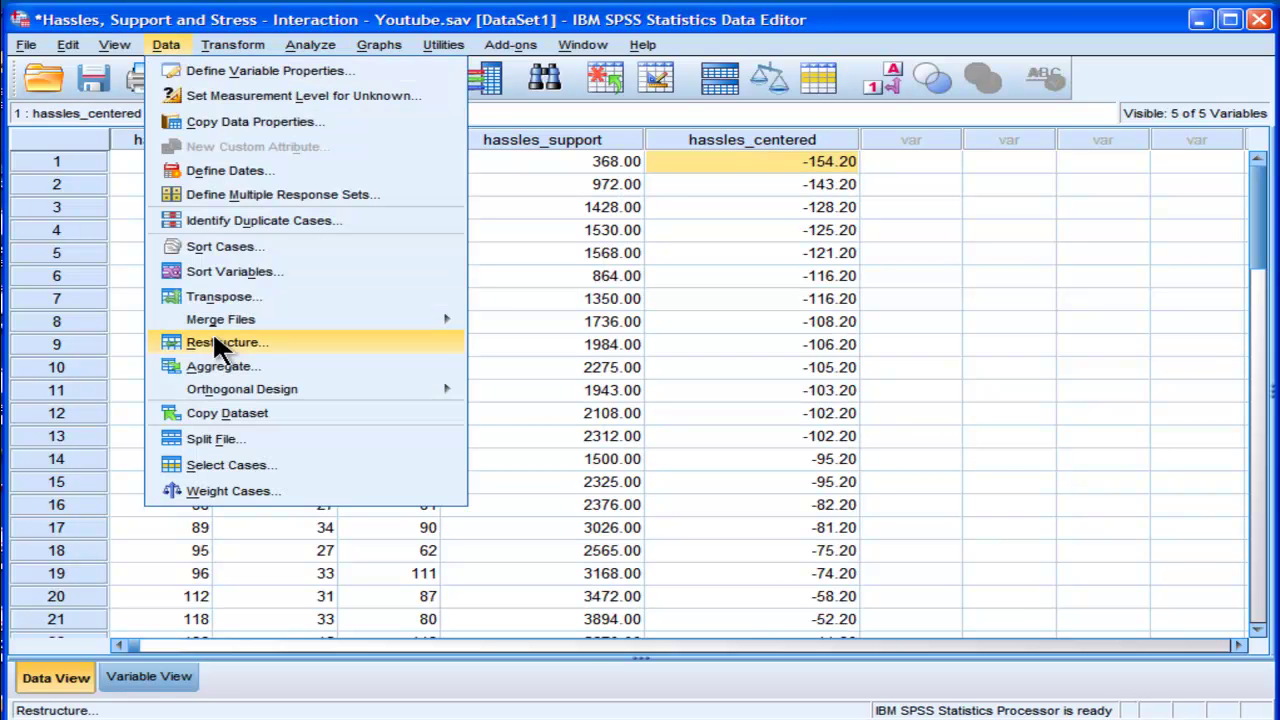
click(214, 366)
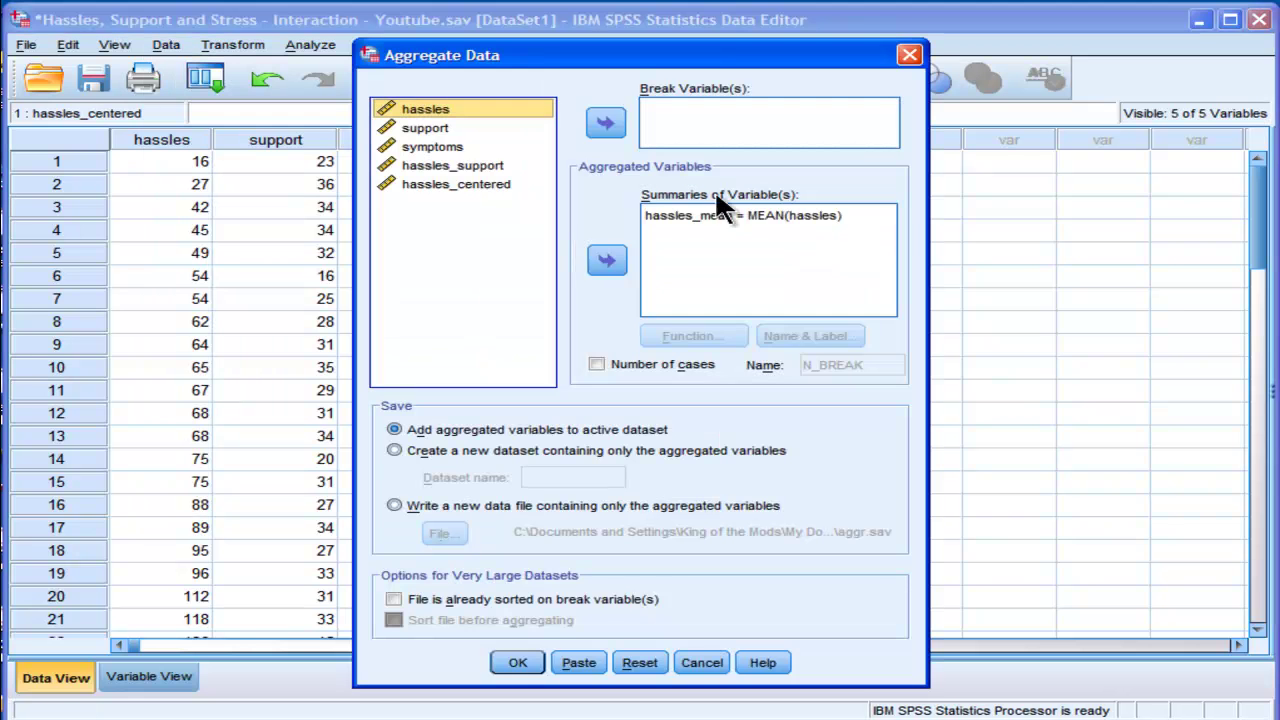
click(716, 216)
click(606, 258)
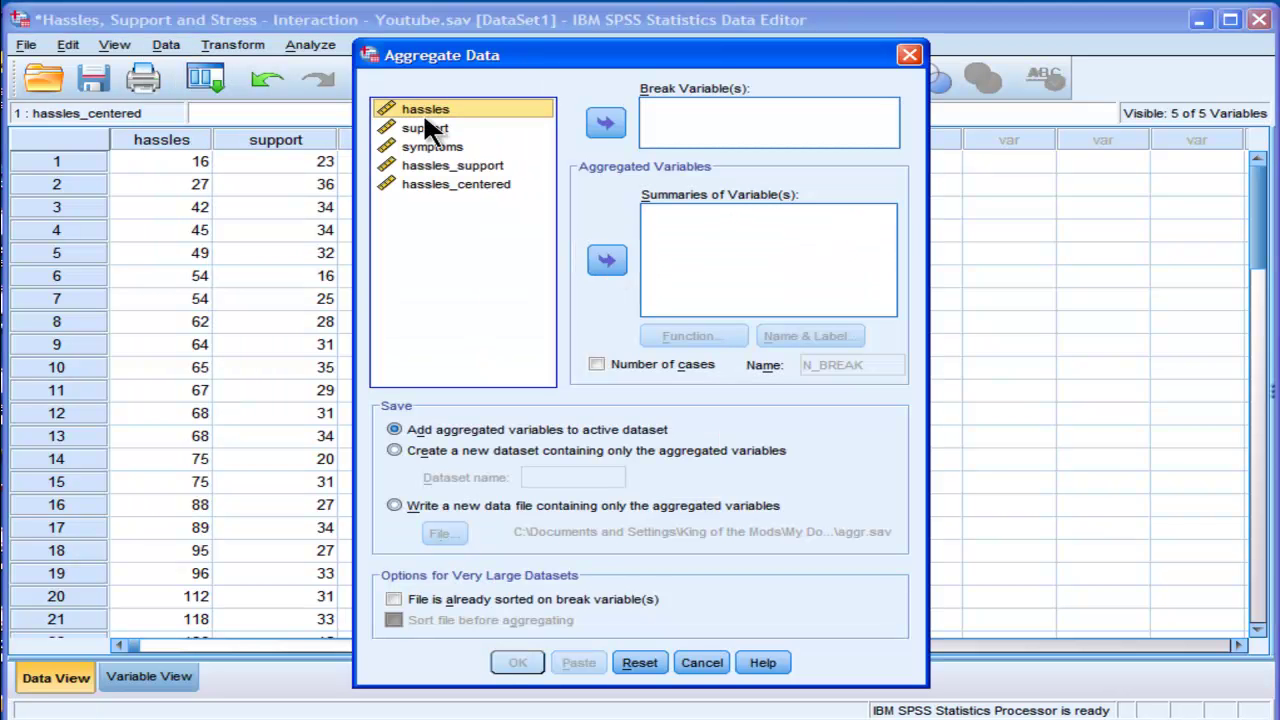
click(426, 128)
click(607, 258)
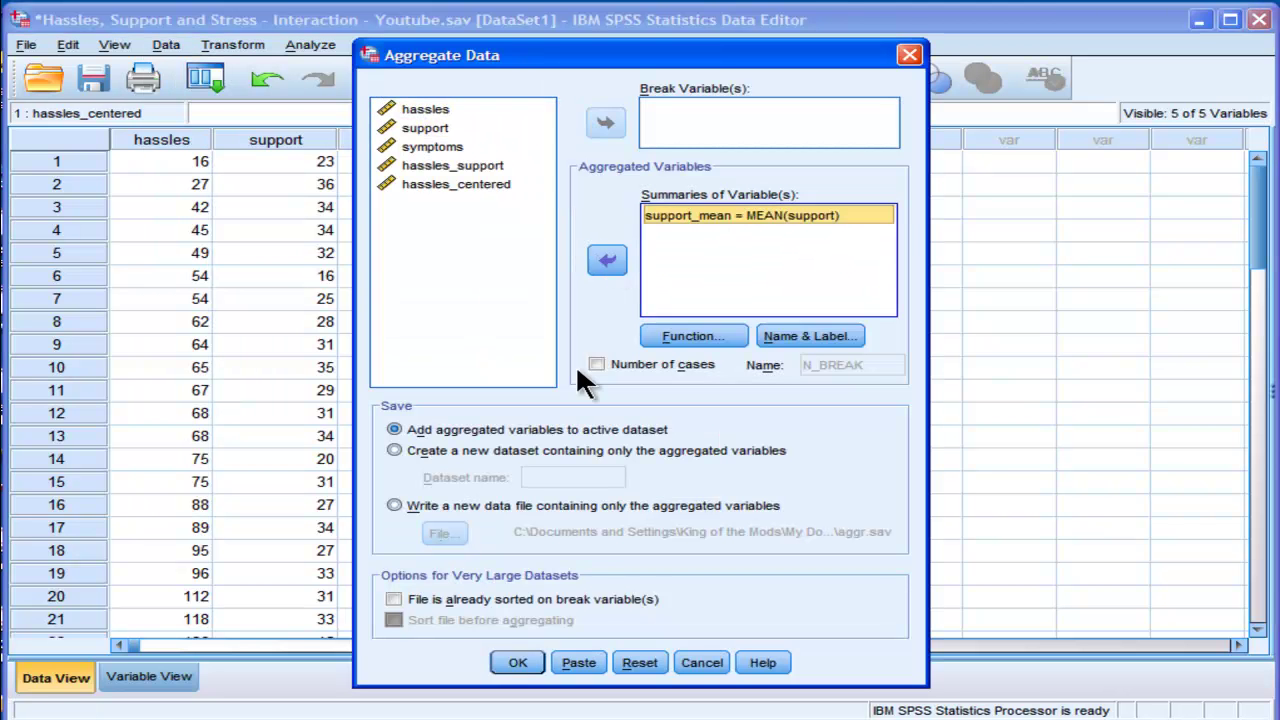
click(516, 660)
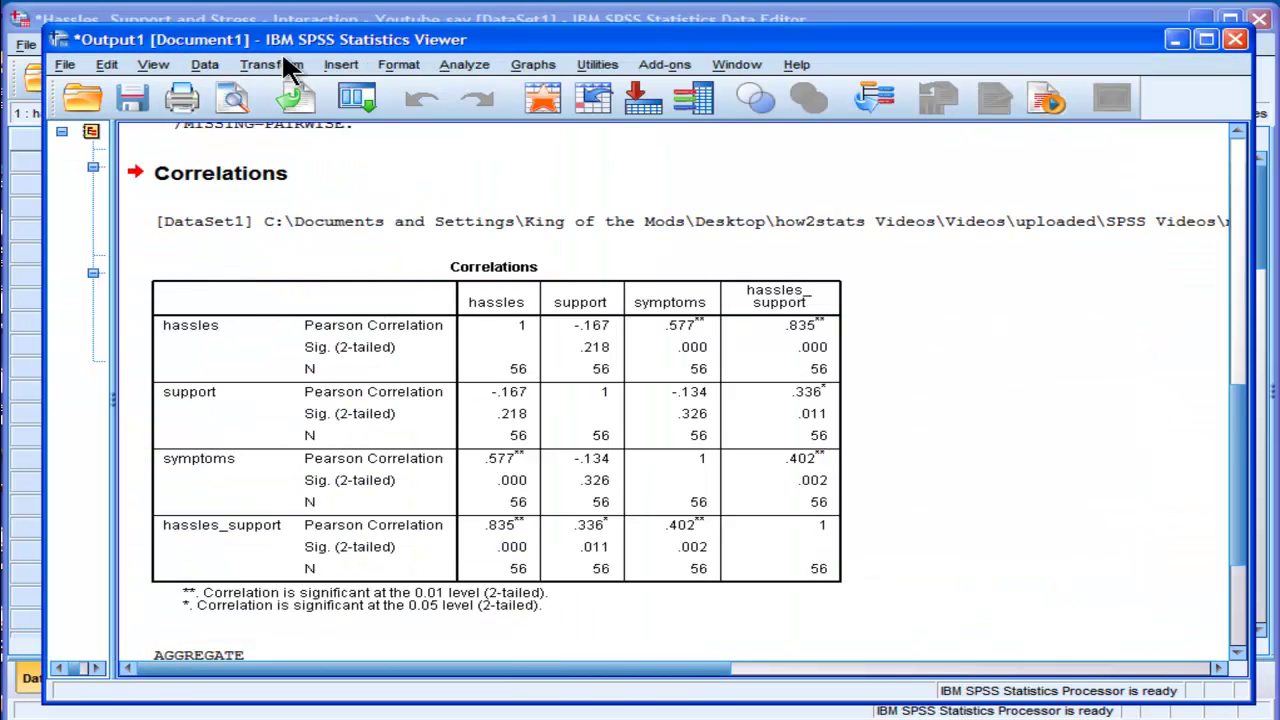
- In Compute Variable, clear the old expression and rename the target to support_centered
click(272, 64)
click(300, 87)
drag(674, 154, 451, 101)
key(Delete)
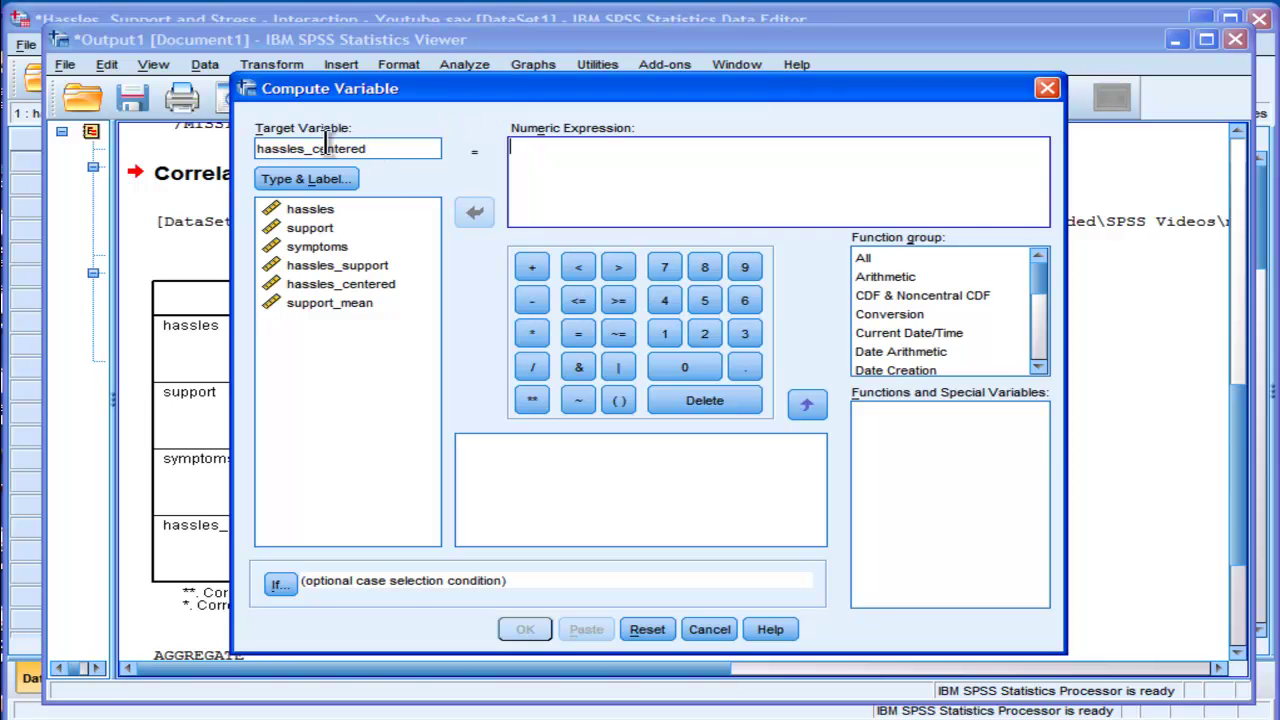
click(303, 148)
key(BackSpace)
key(BackSpace)
key(BackSpace)
key(BackSpace)
key(BackSpace)
key(BackSpace)
key(BackSpace)
text(support)
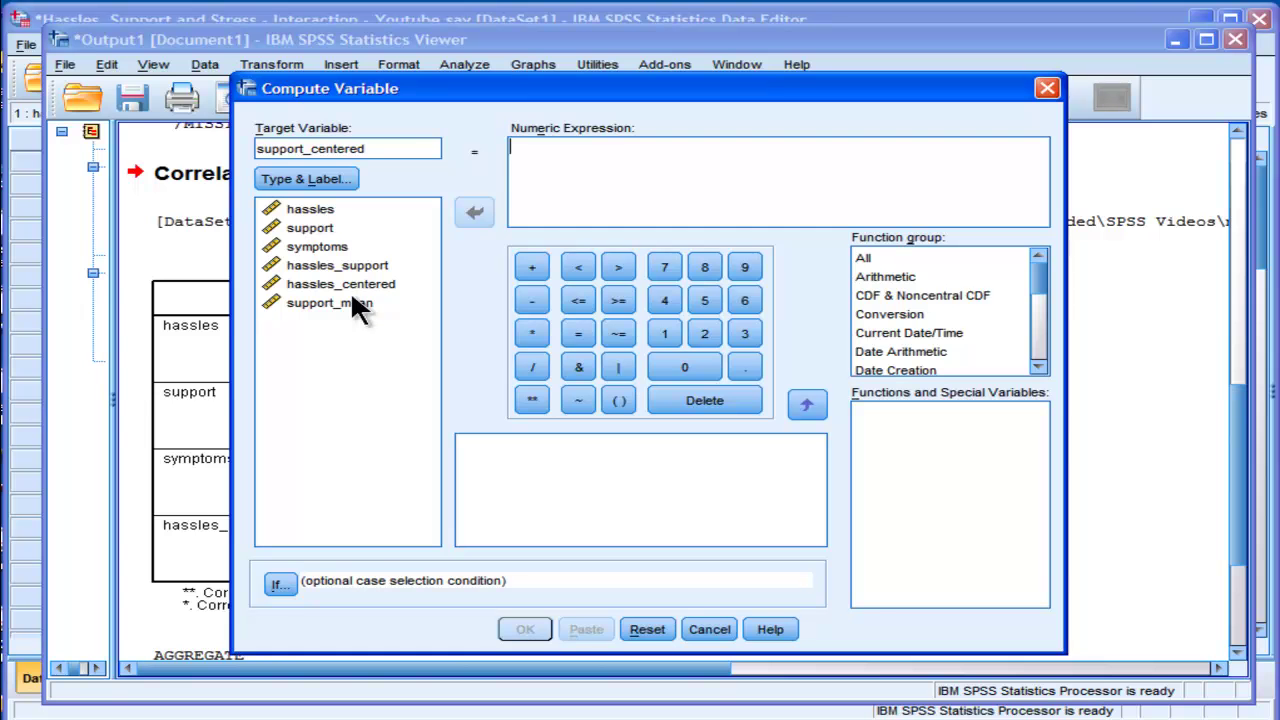
- Enter the expression support - support_mean and create support_centered
click(330, 227)
click(474, 212)
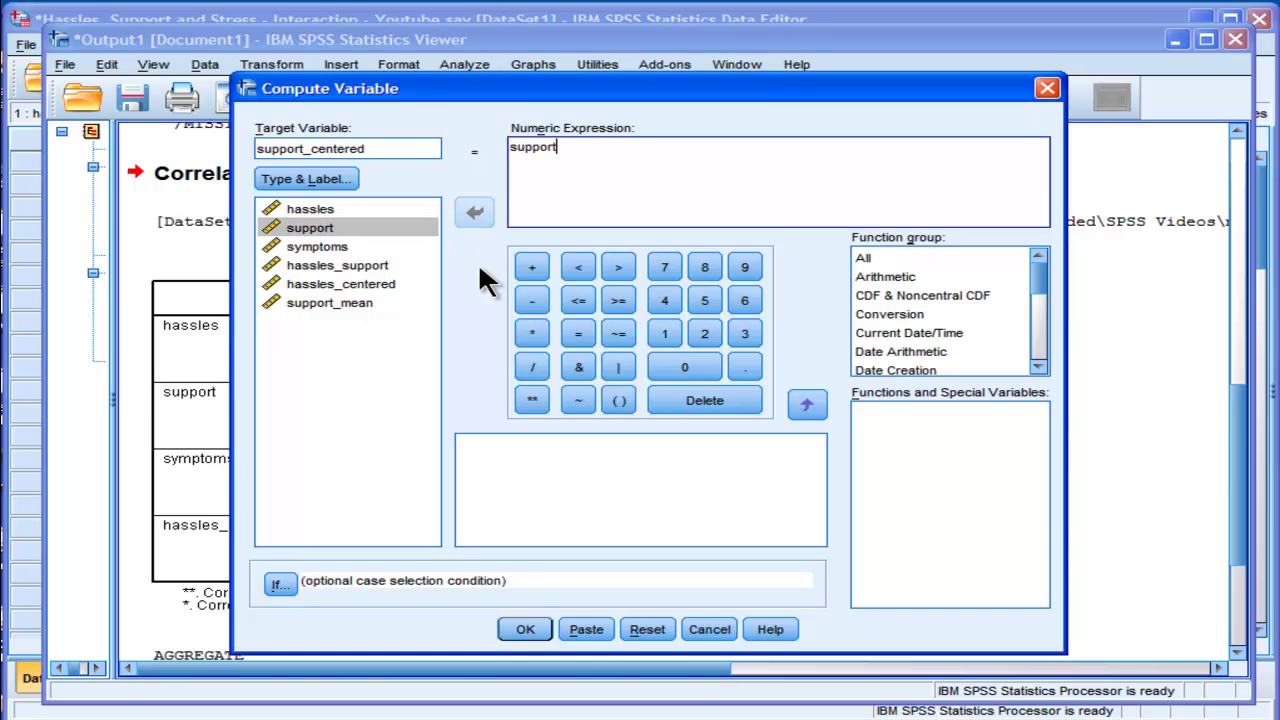
click(532, 300)
click(358, 306)
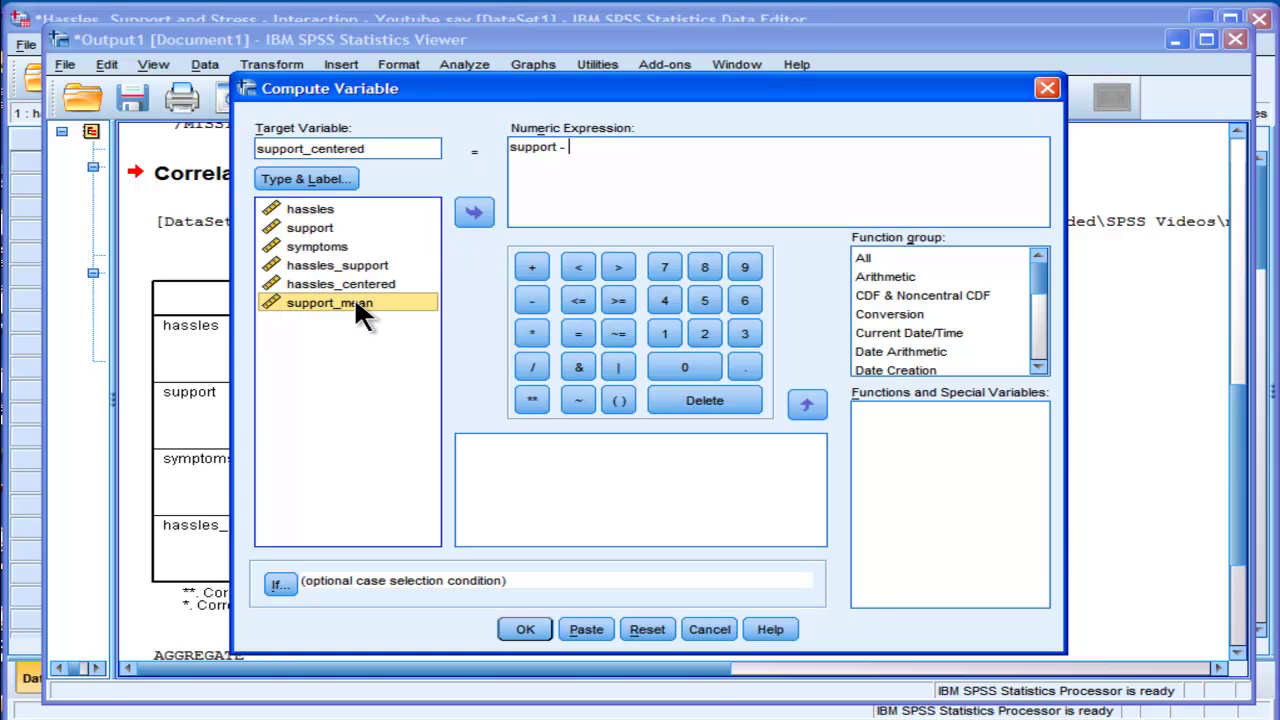
click(537, 262)
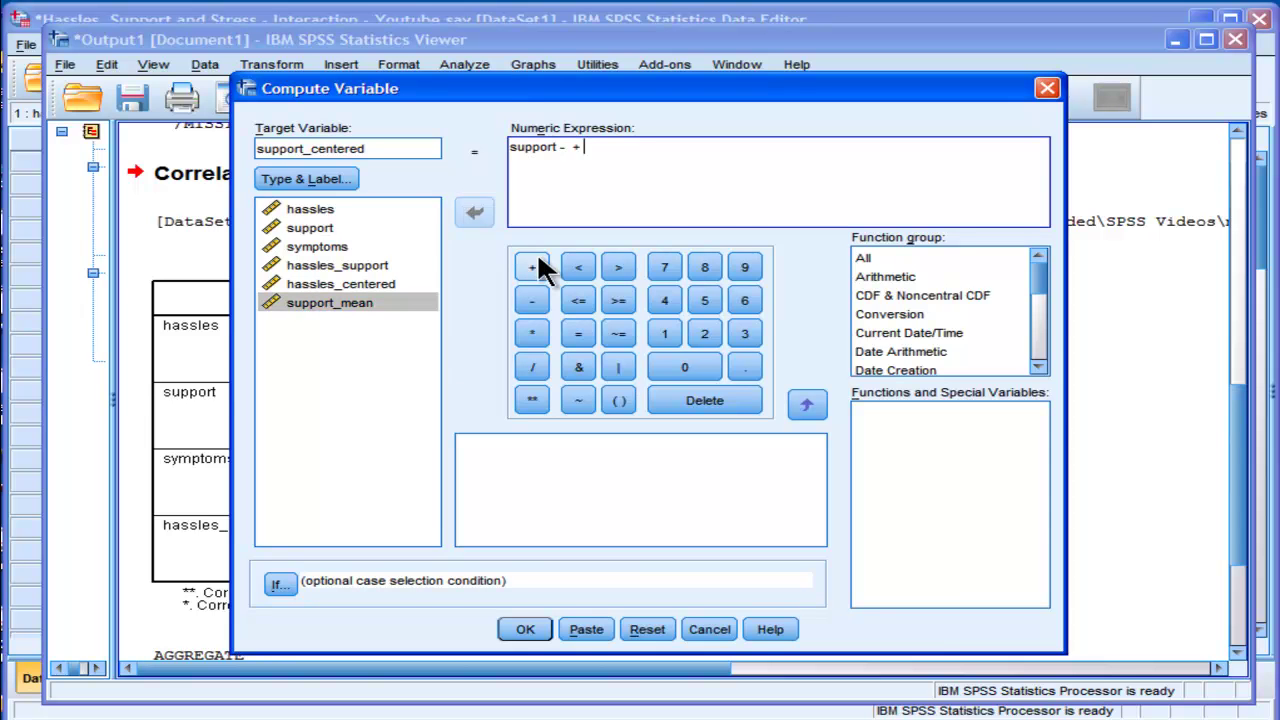
key(BackSpace)
click(350, 300)
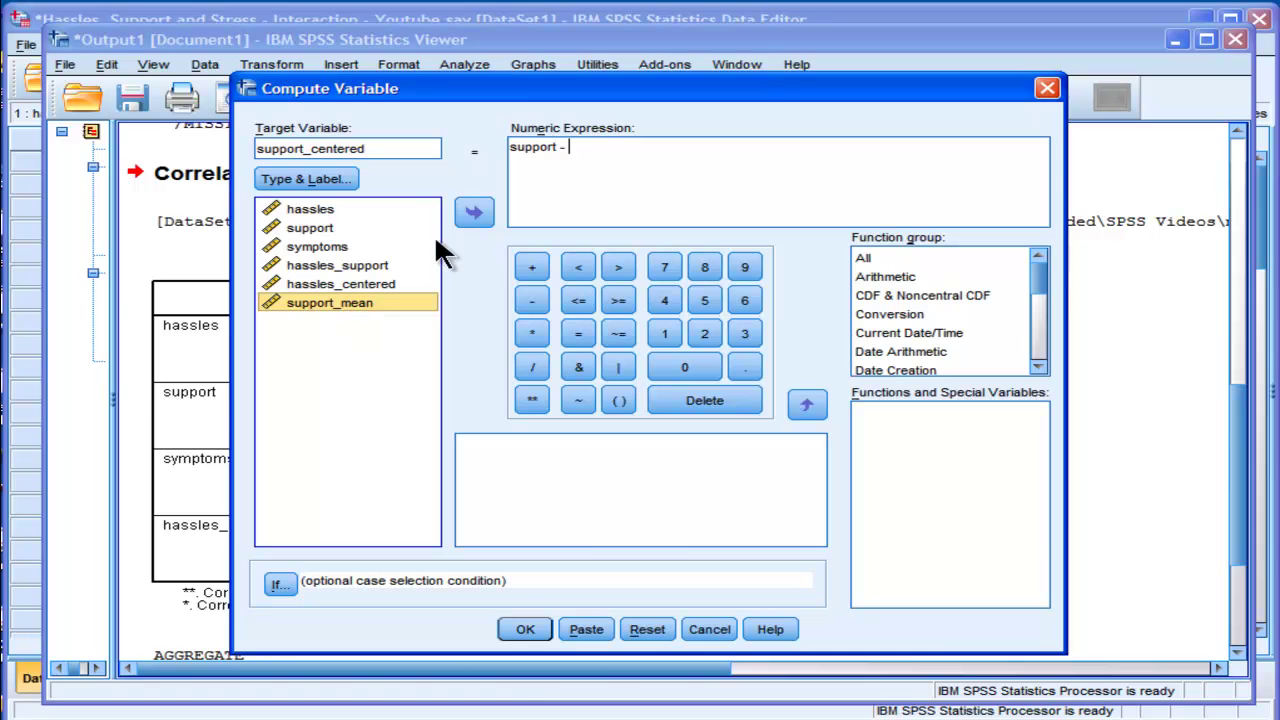
click(488, 208)
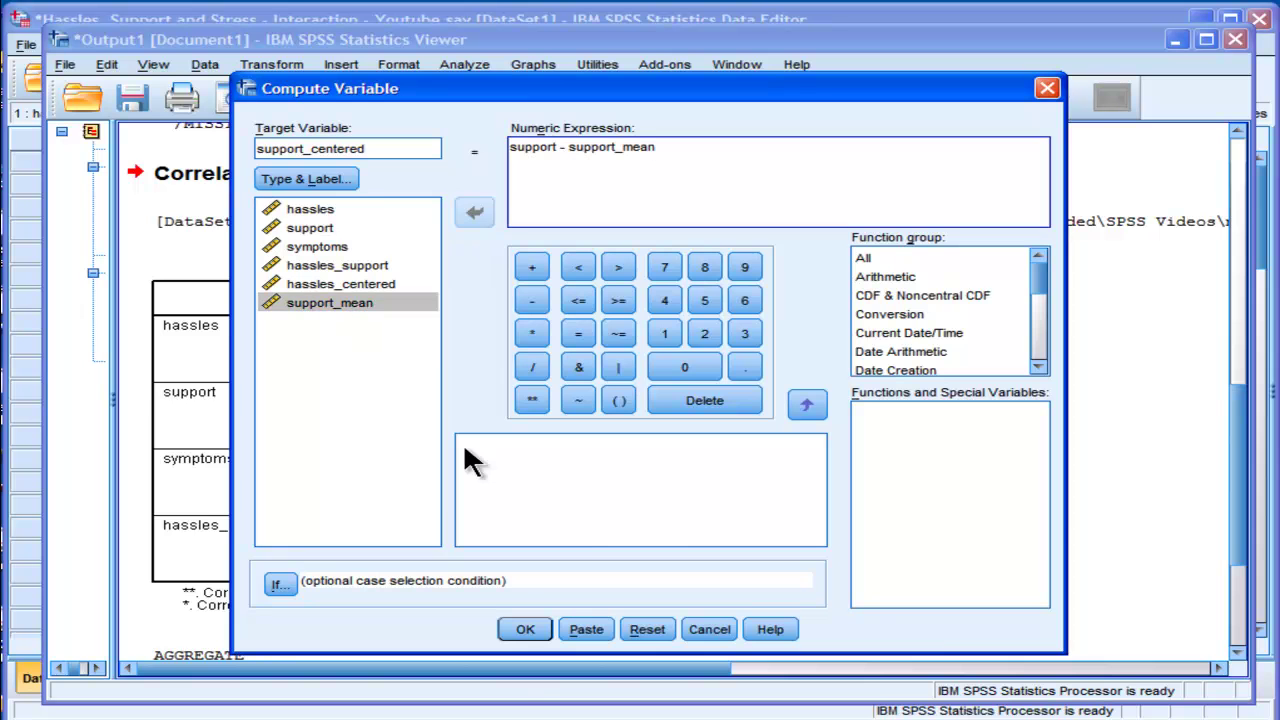
click(520, 632)
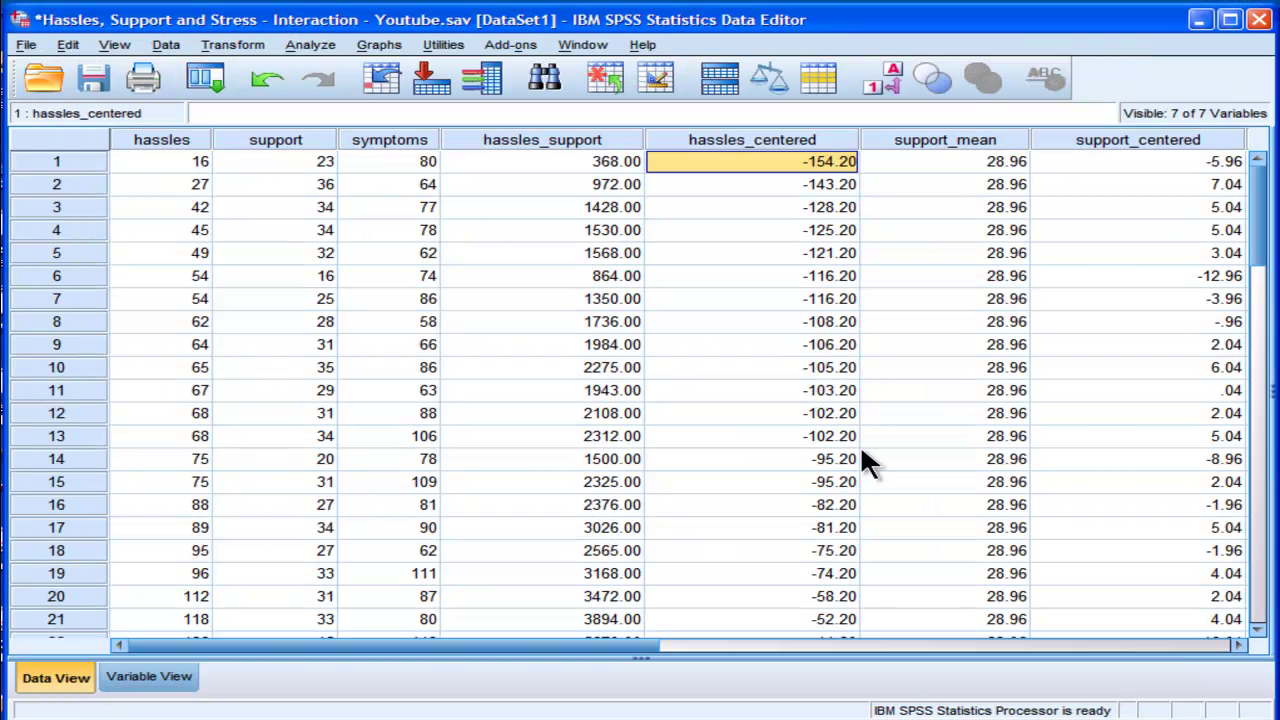
- Delete the support_mean column, leaving six variables
click(1238, 645)
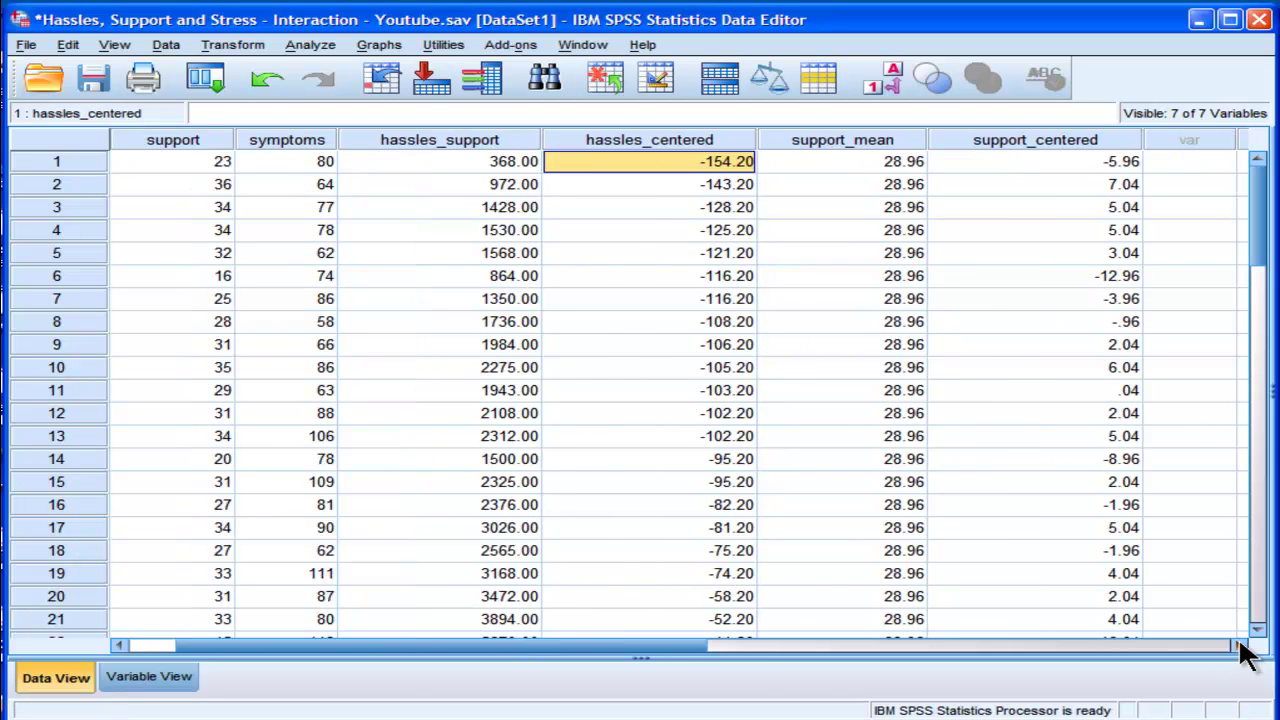
click(1238, 645)
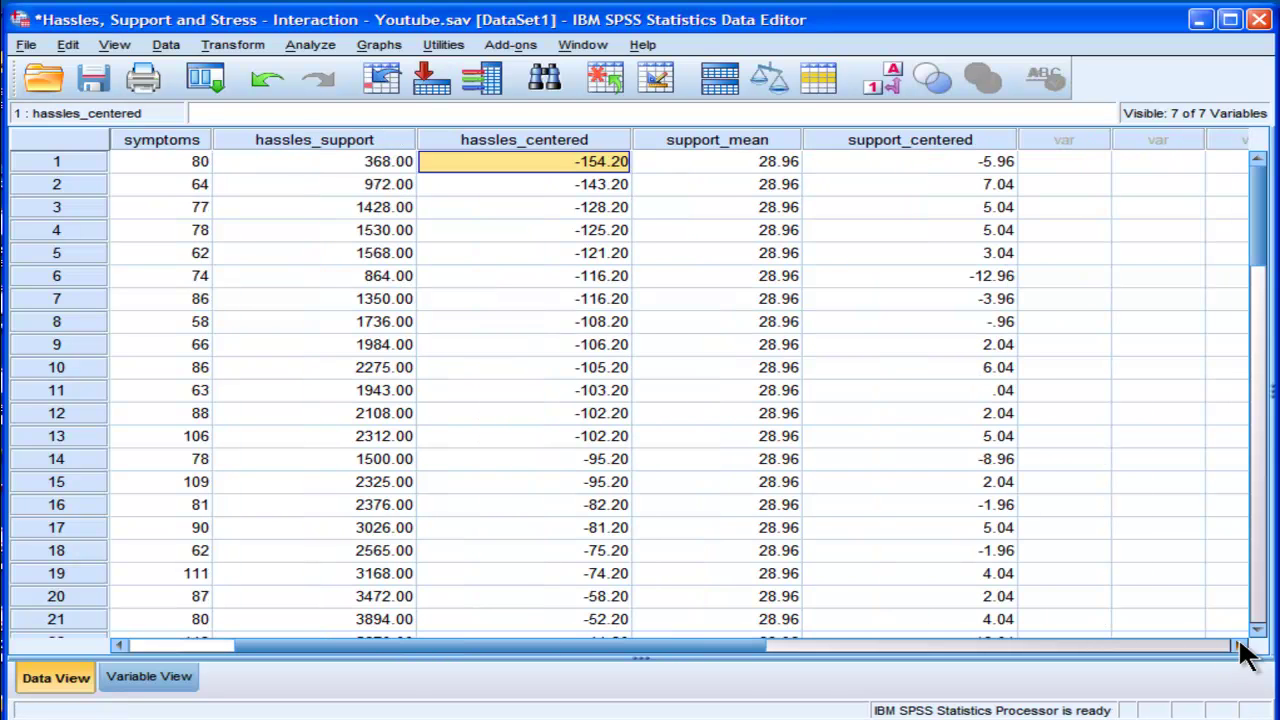
click(730, 145)
key(Delete)
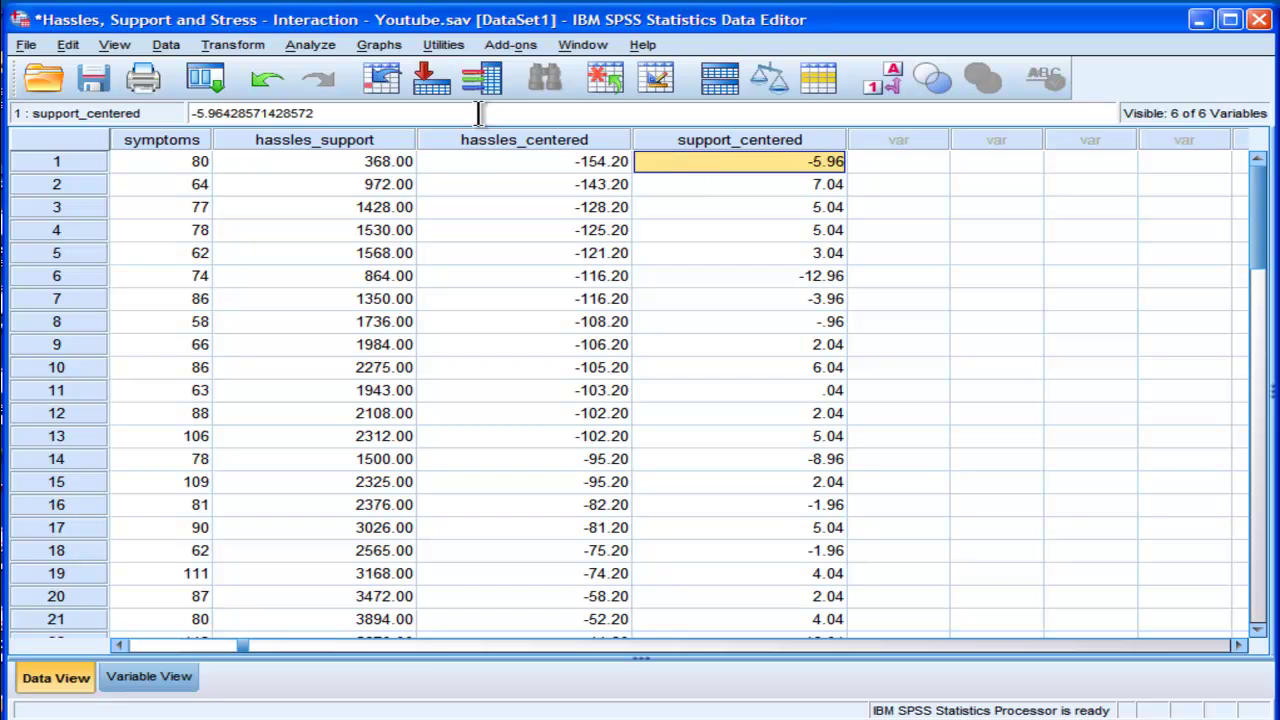
click(487, 143)
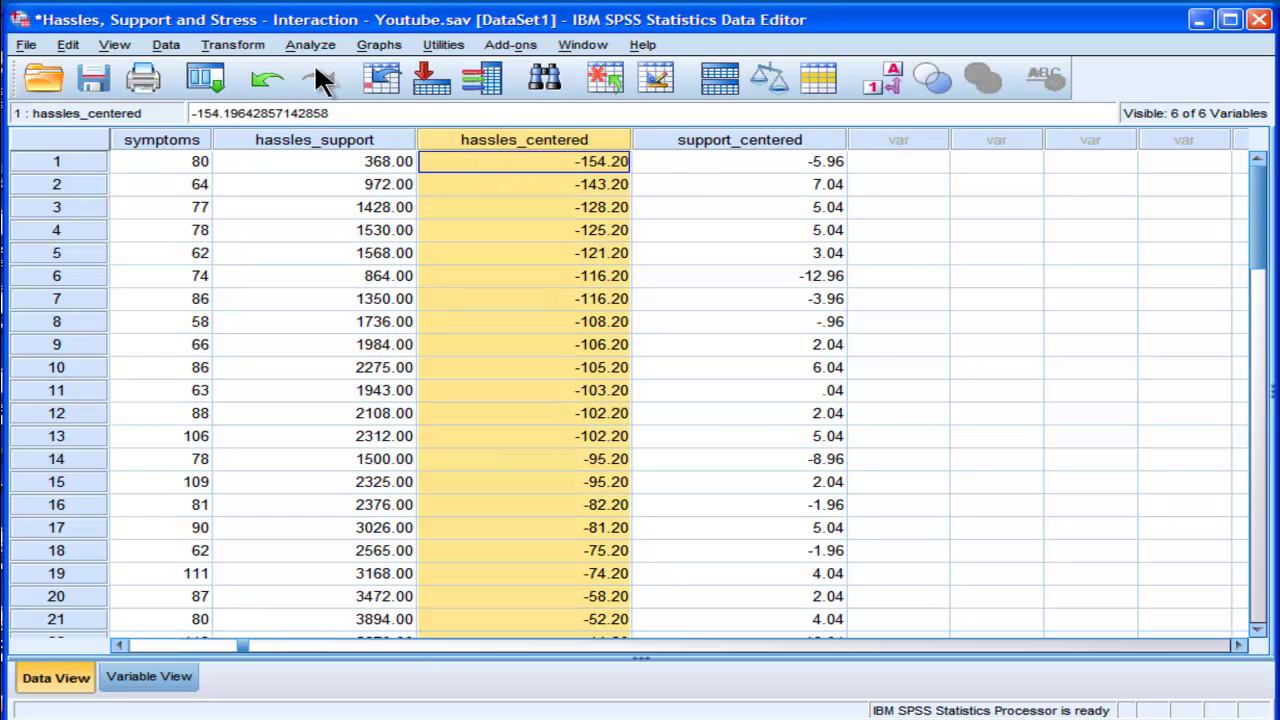
click(231, 45)
click(243, 70)
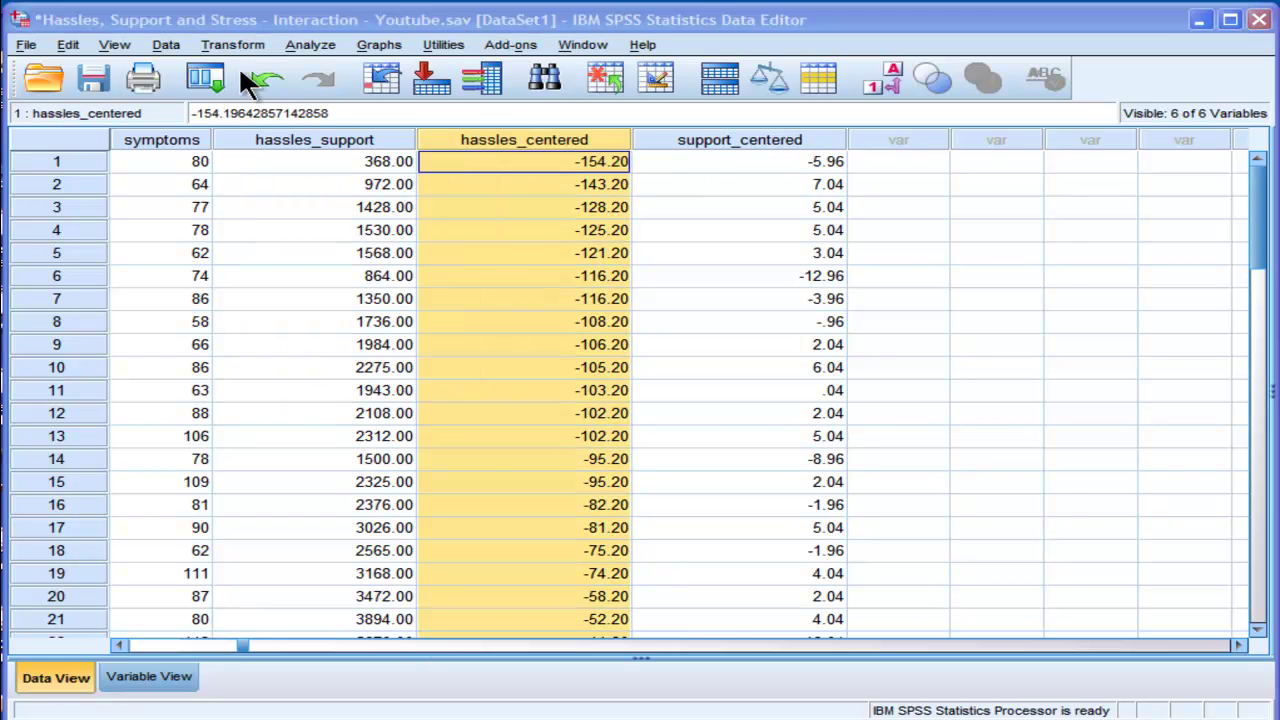
- Compute hassles_support_centered = hassles_centered * support_centered (919.67 in row 1)
drag(678, 146, 423, 143)
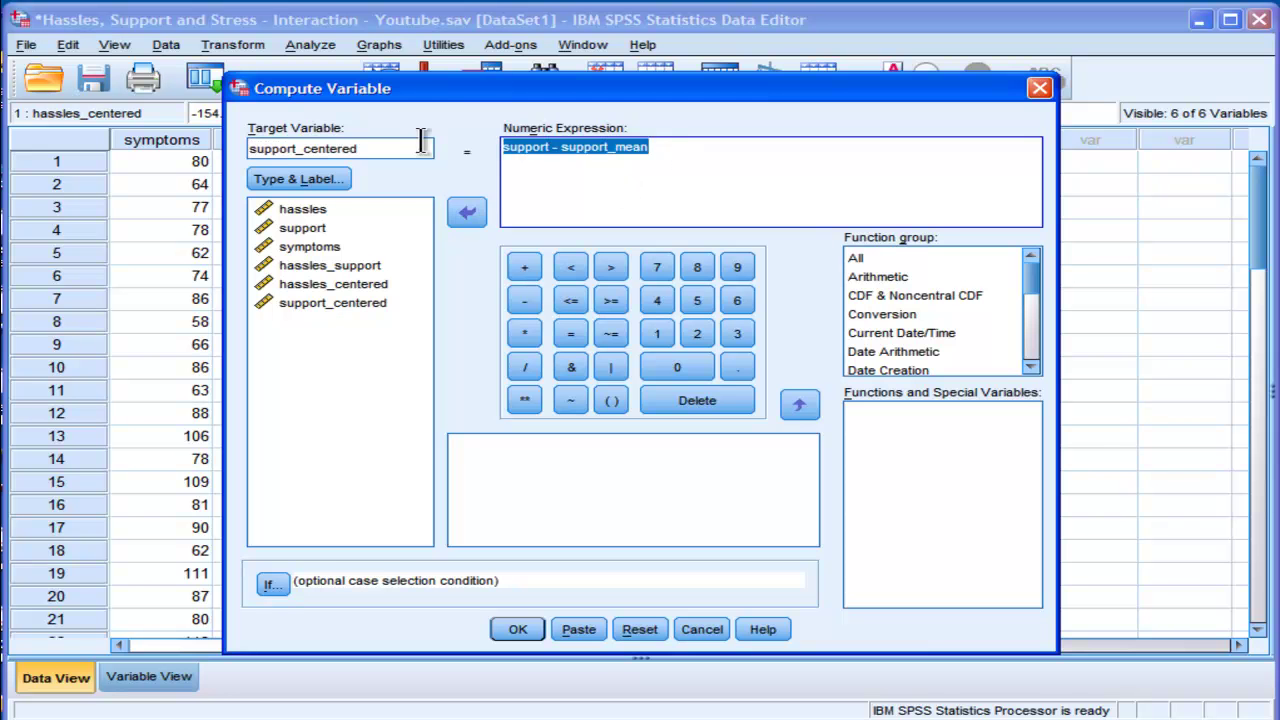
key(Delete)
key(BackSpace)
key(BackSpace)
key(BackSpace)
key(BackSpace)
key(BackSpace)
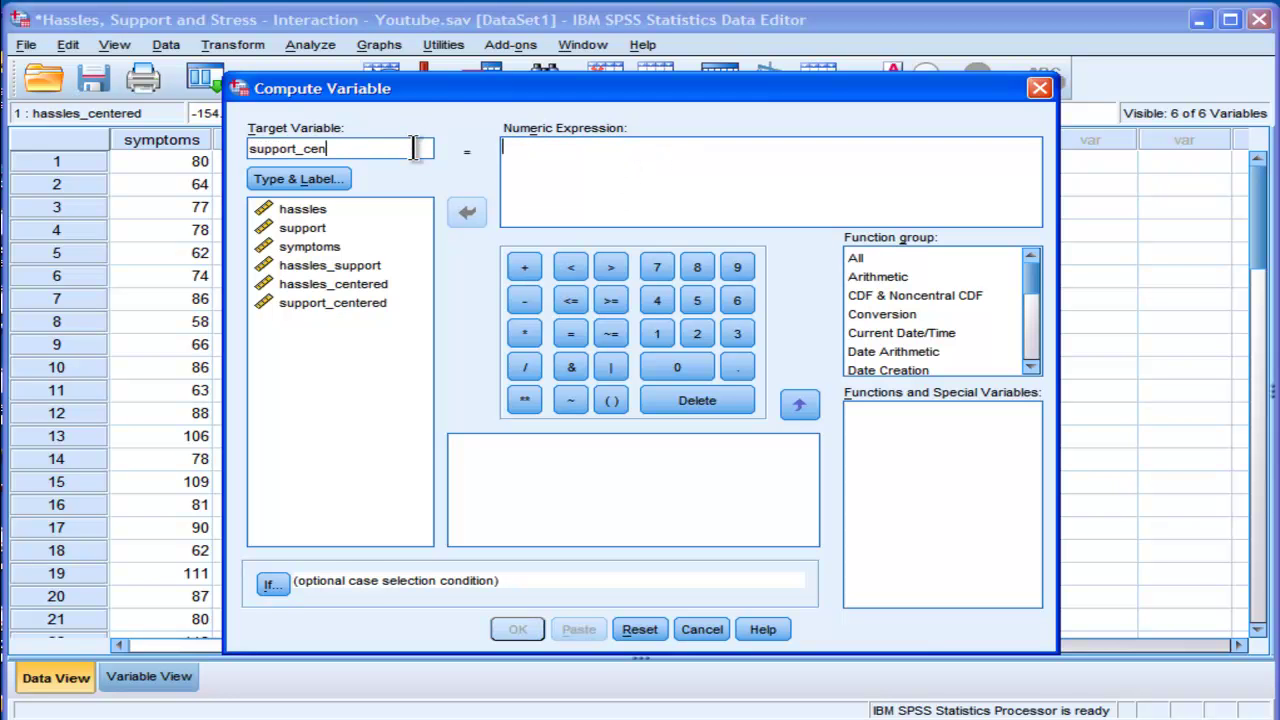
key(BackSpace)
key(BackSpace)
key(BackSpace)
key(BackSpace)
key(BackSpace)
key(BackSpace)
key(BackSpace)
key(BackSpace)
key(BackSpace)
key(BackSpace)
key(BackSpace)
text(hassles_support_centered)
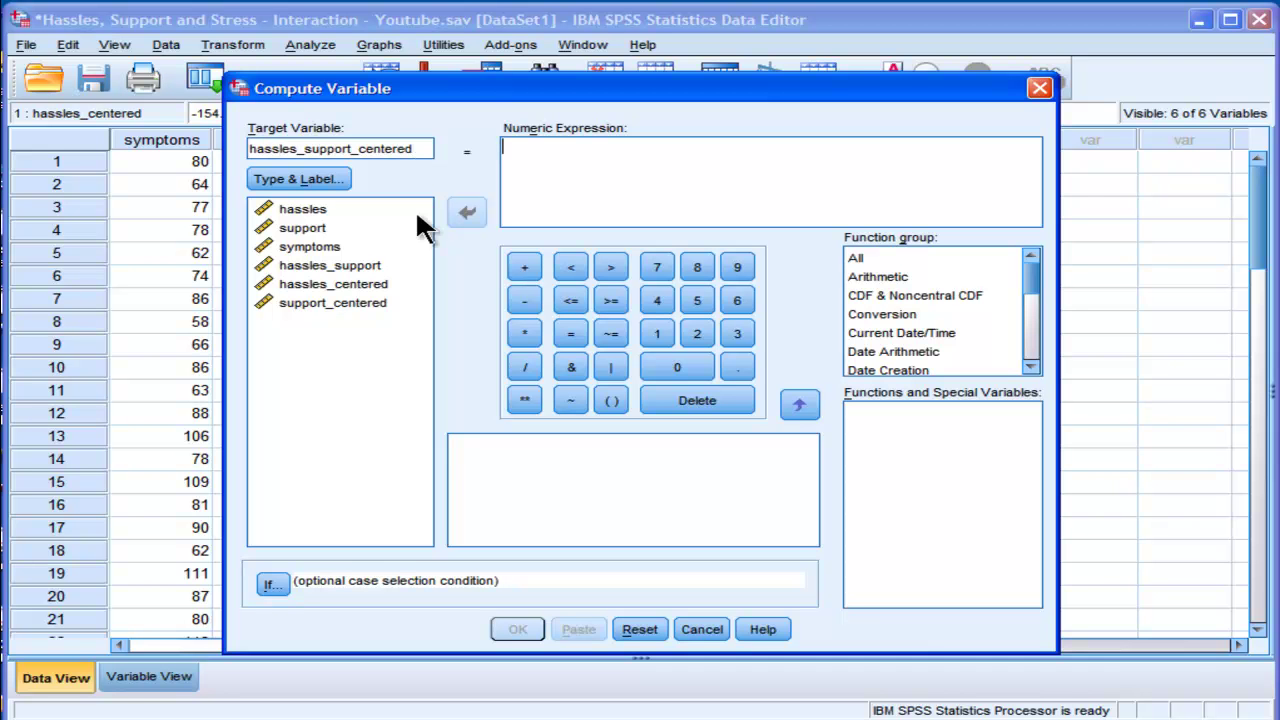
click(574, 191)
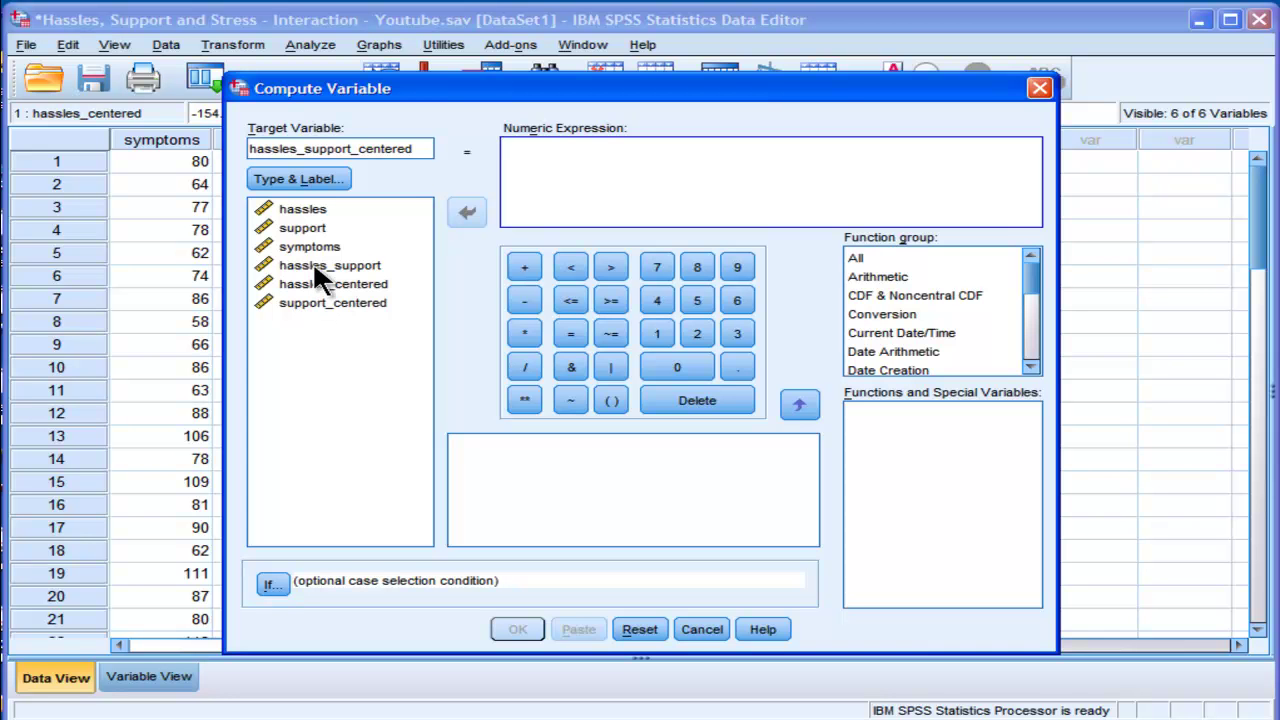
double_click(318, 287)
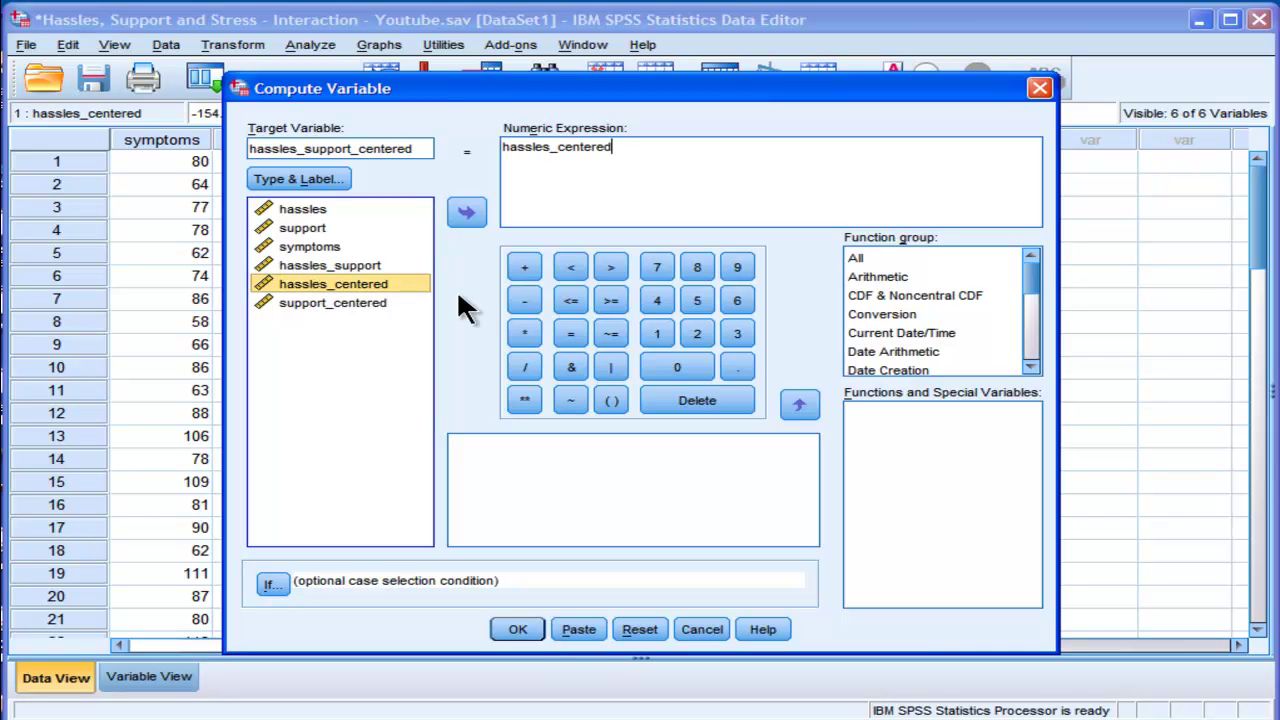
click(524, 333)
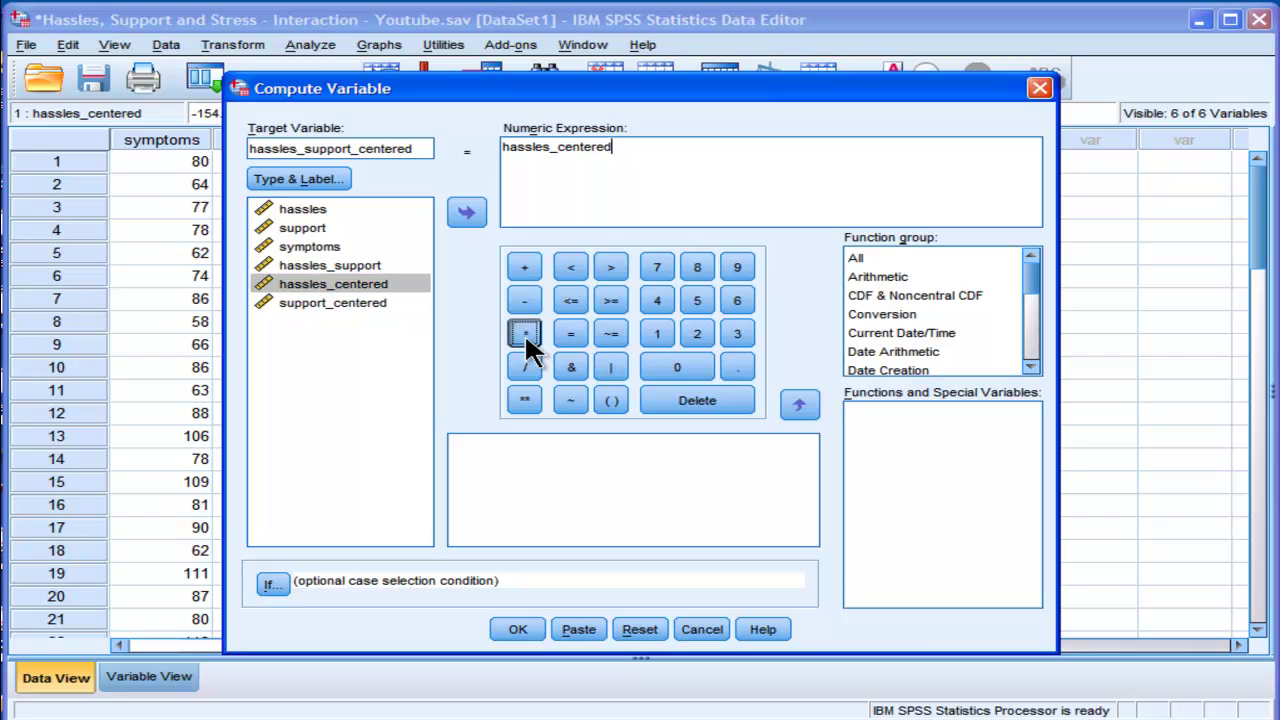
double_click(338, 304)
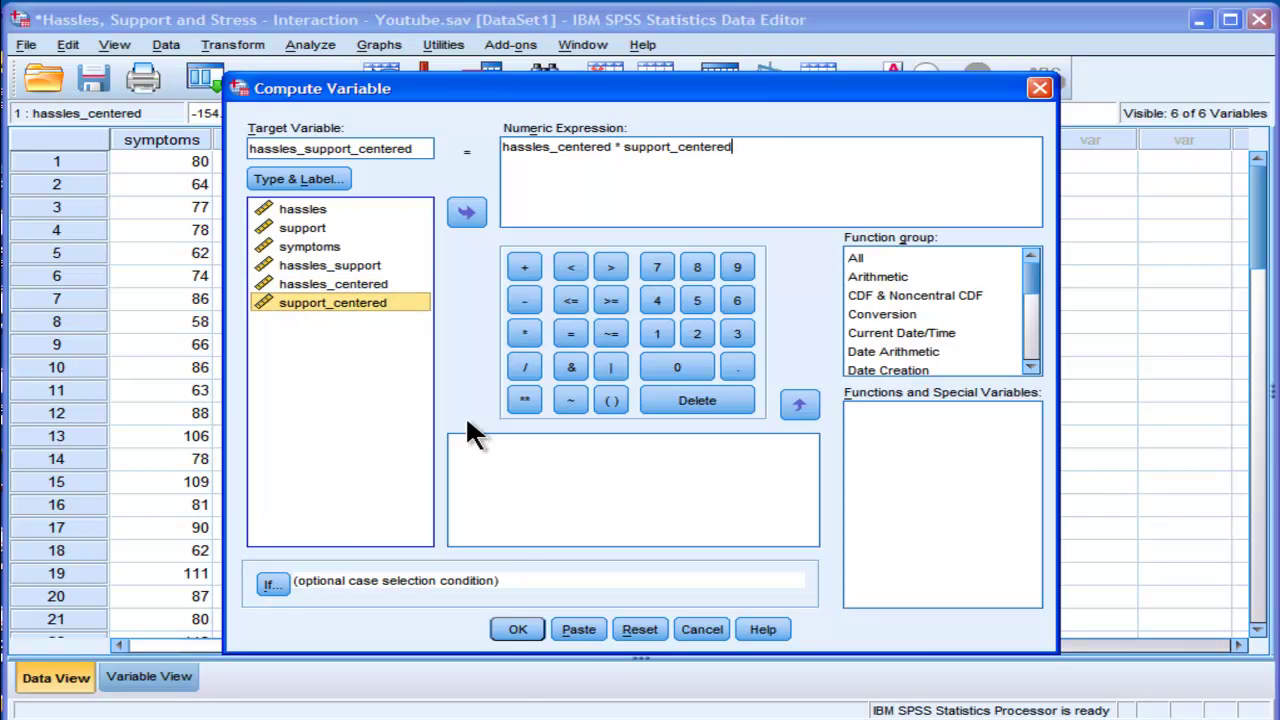
click(518, 628)
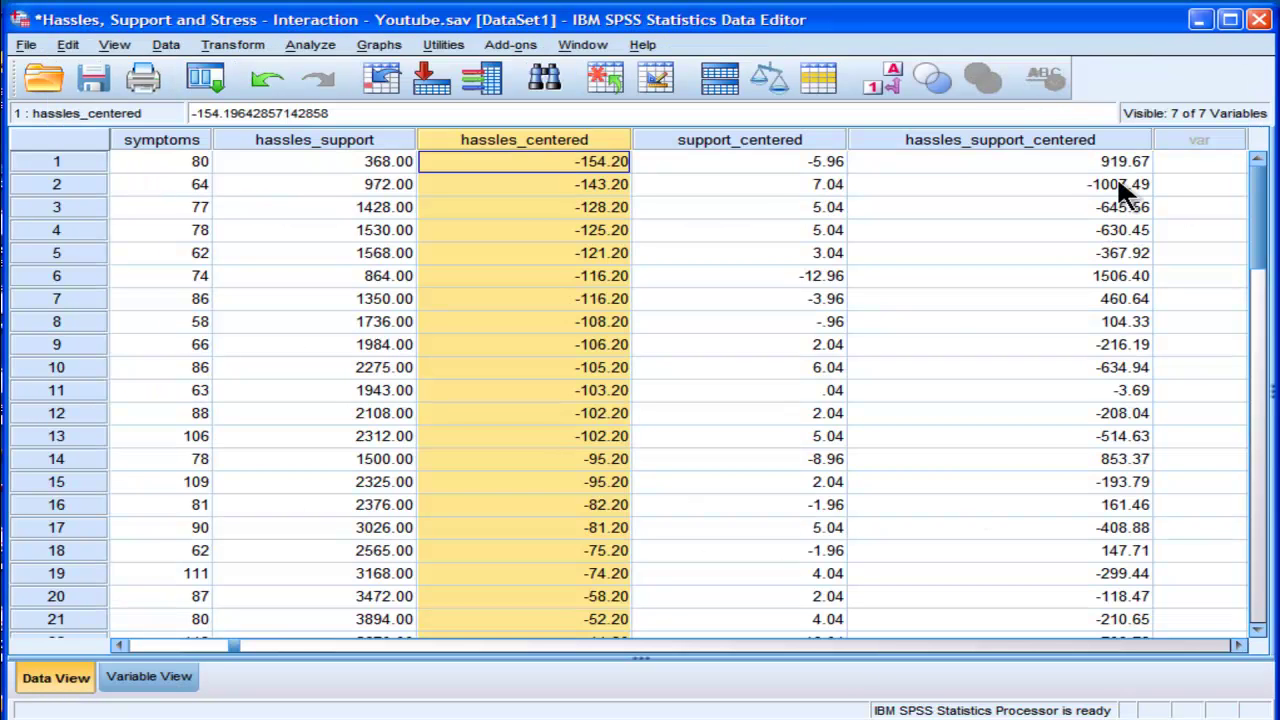
click(1073, 140)
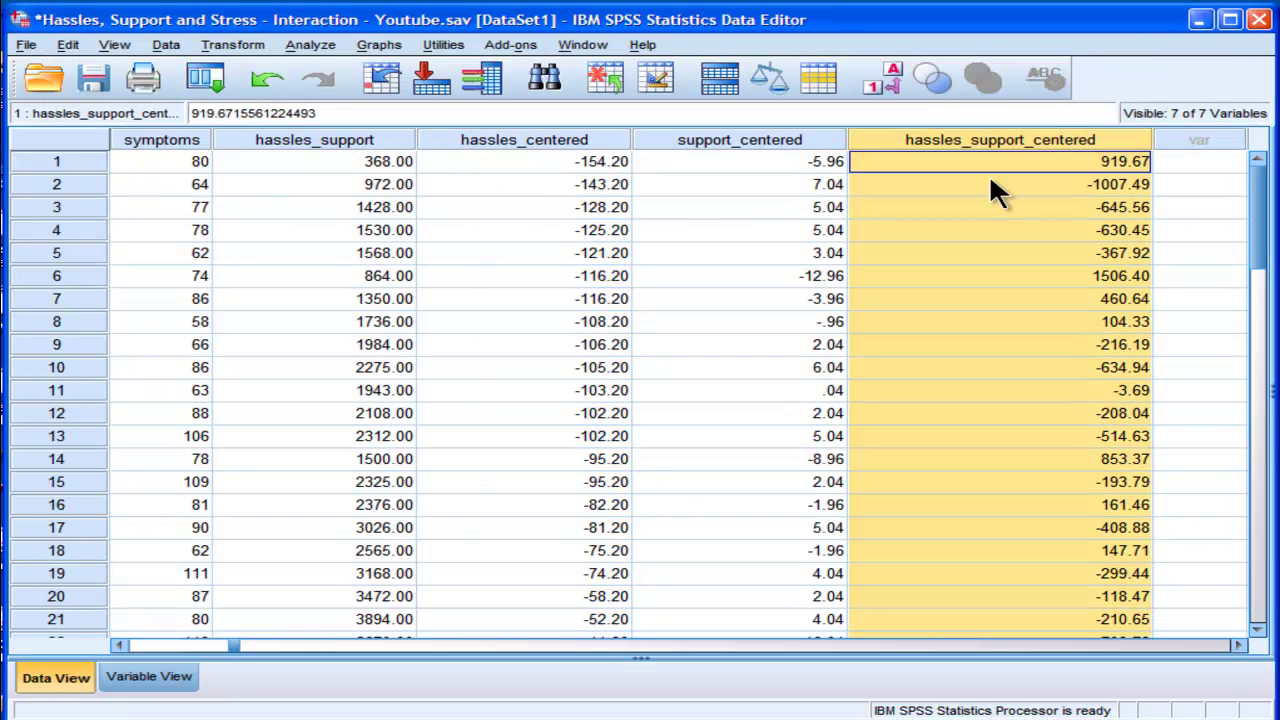
- Run Bivariate Correlations with the three centered variables added
click(316, 42)
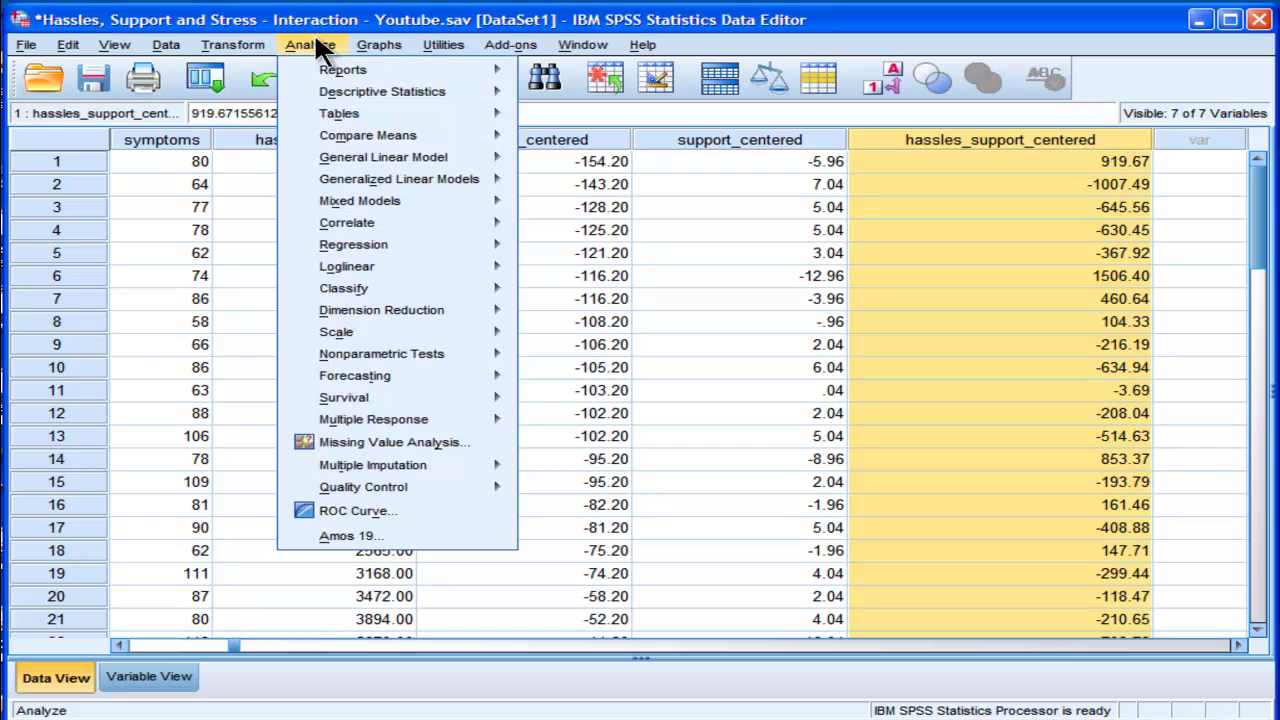
mouse_move(400, 222)
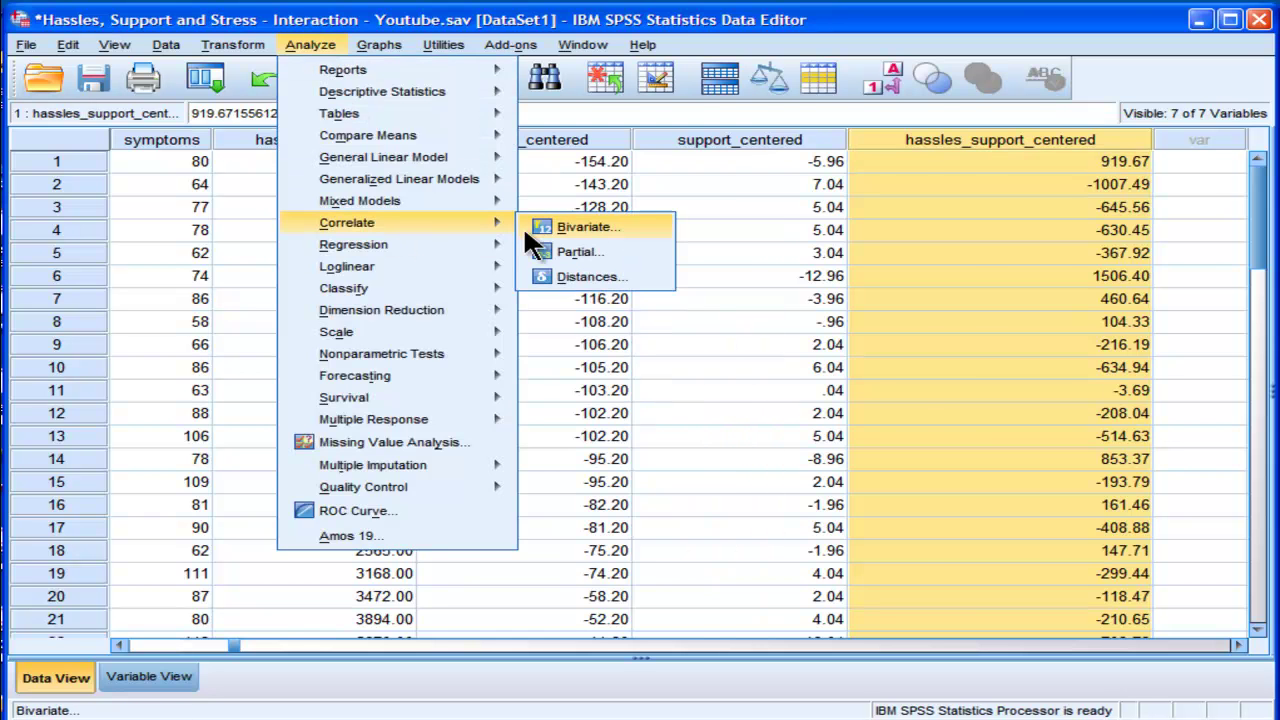
click(529, 226)
shift+click(478, 265)
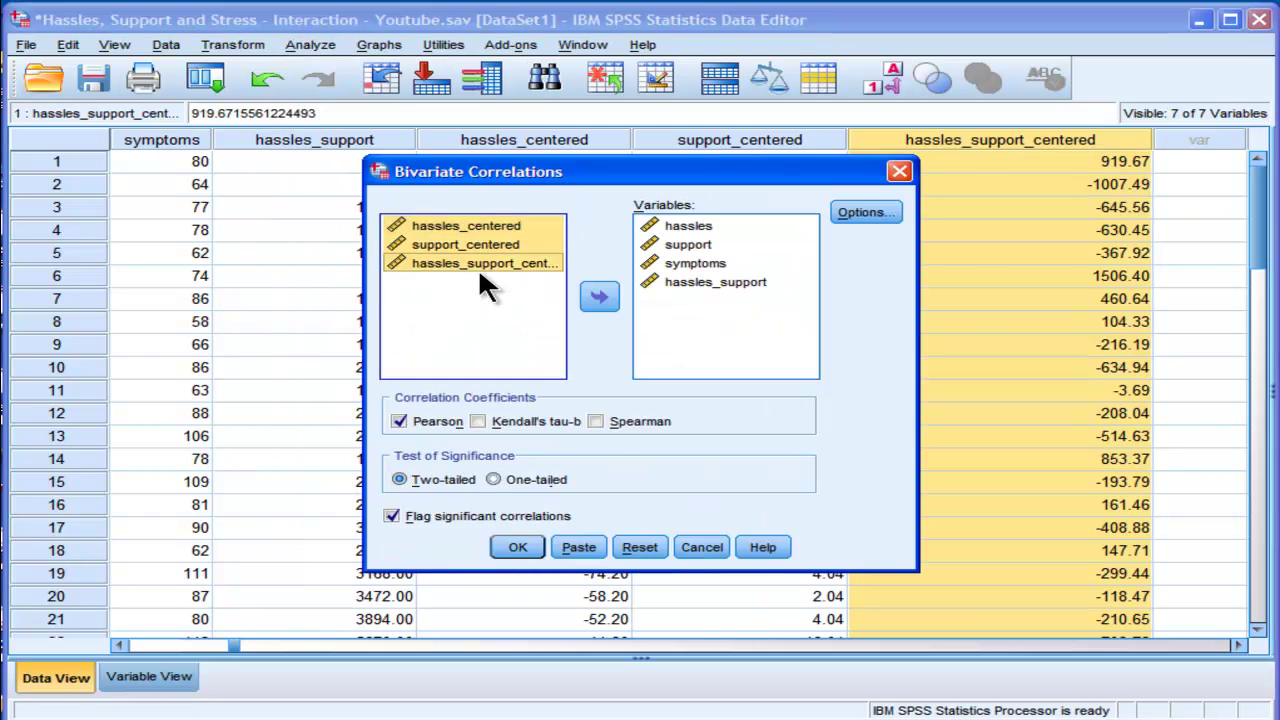
click(599, 296)
click(518, 547)
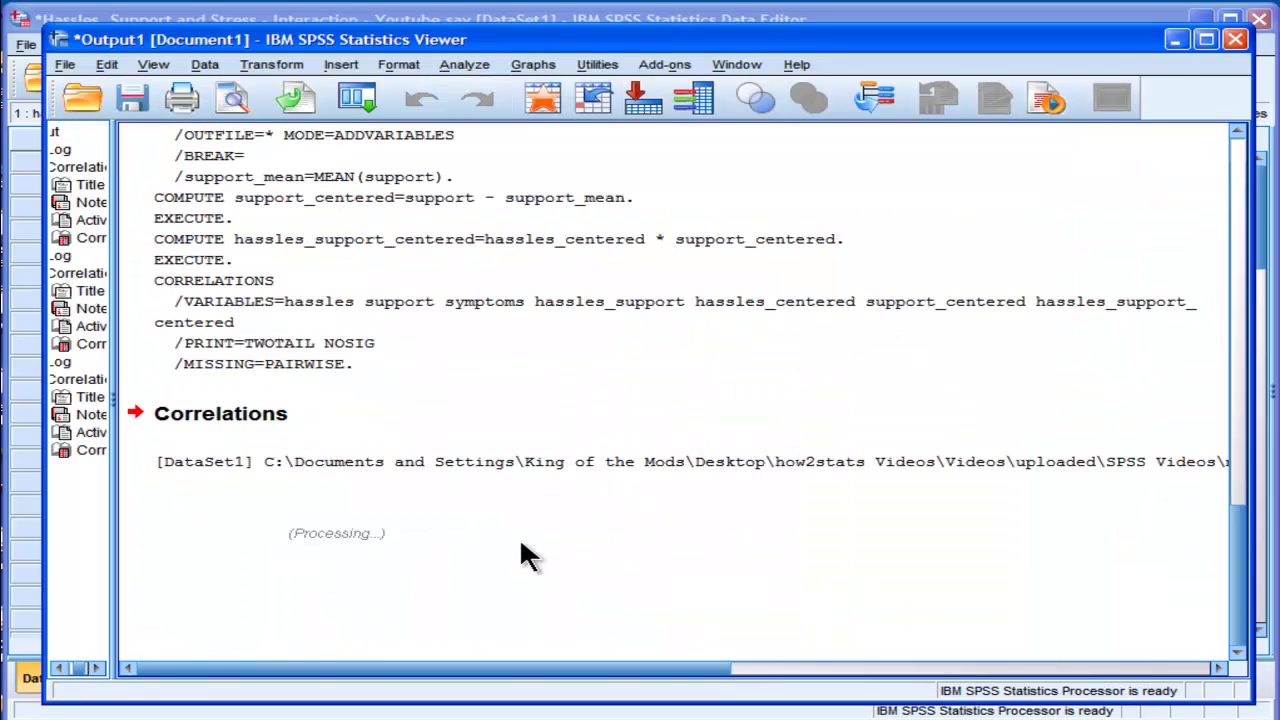
- Scroll through the seven-variable correlation matrix, then close the output without saving
click(1243, 537)
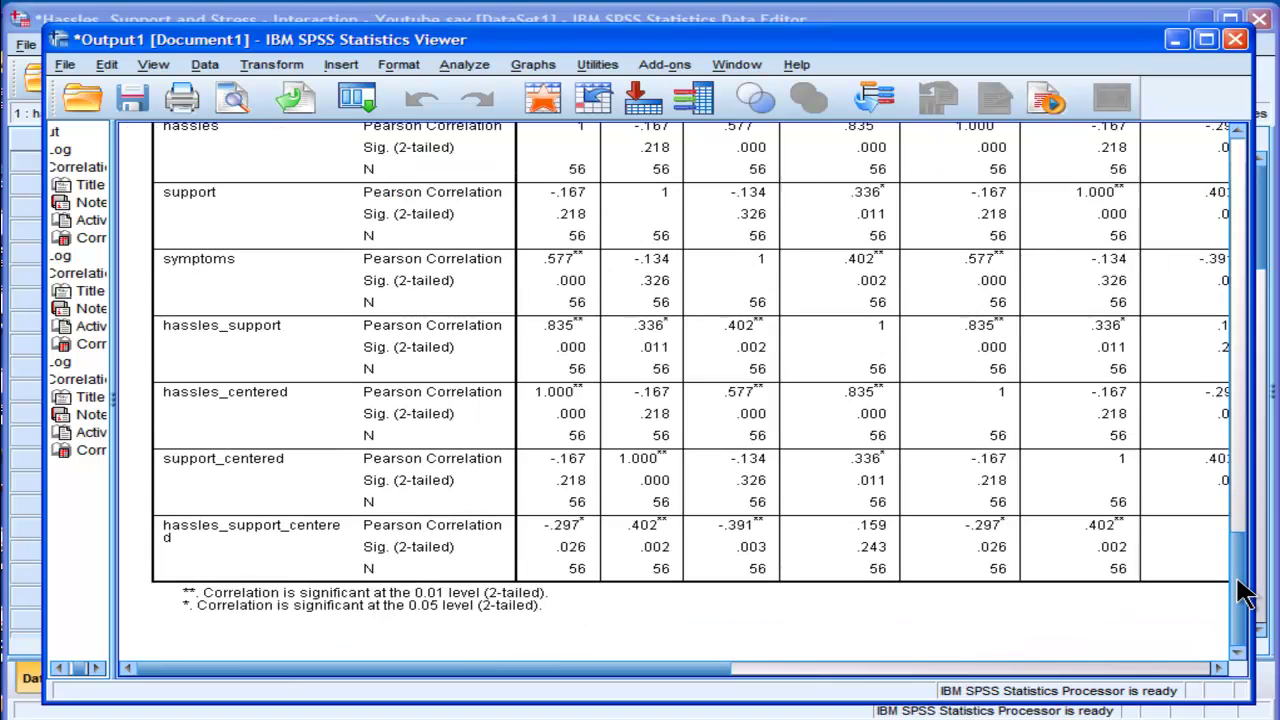
mouse_move(1238, 580)
mouse_down()
mouse_move(1232, 543)
mouse_move(1240, 566)
mouse_up()
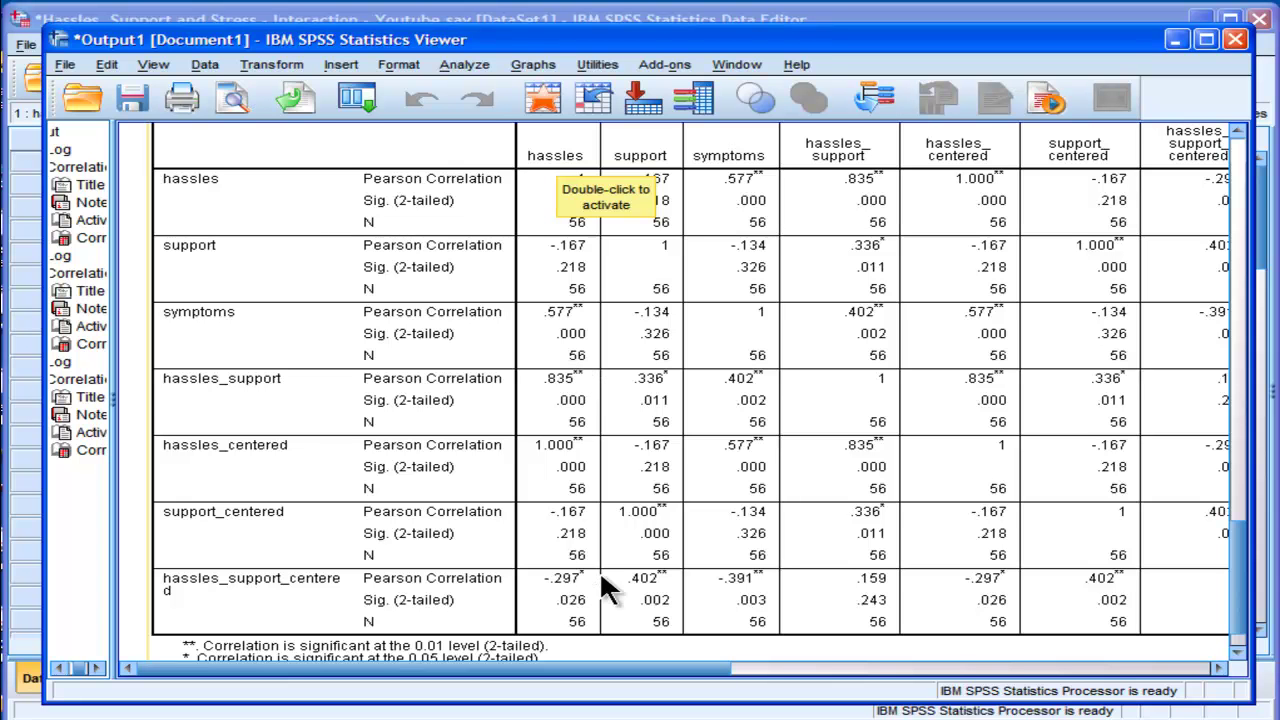
click(1236, 39)
click(647, 402)
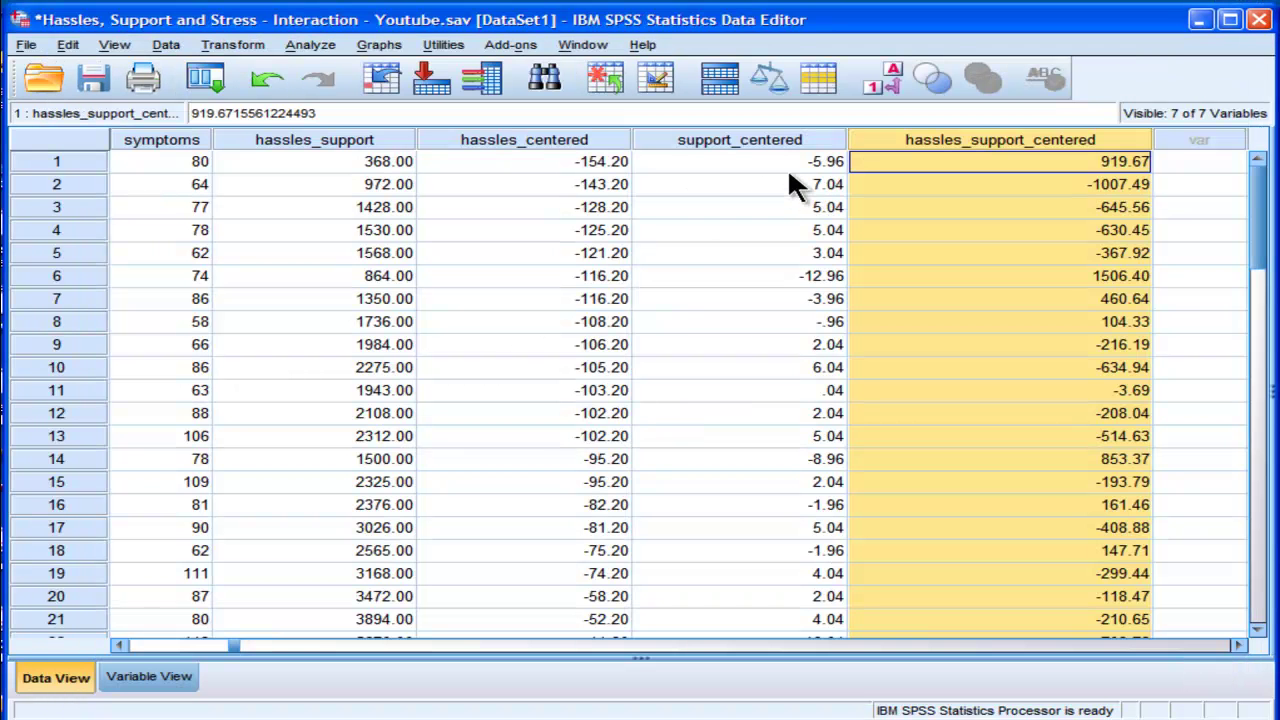
- Narrow the hassles_support_centered, support_centered and hassles_centered columns
click(787, 165)
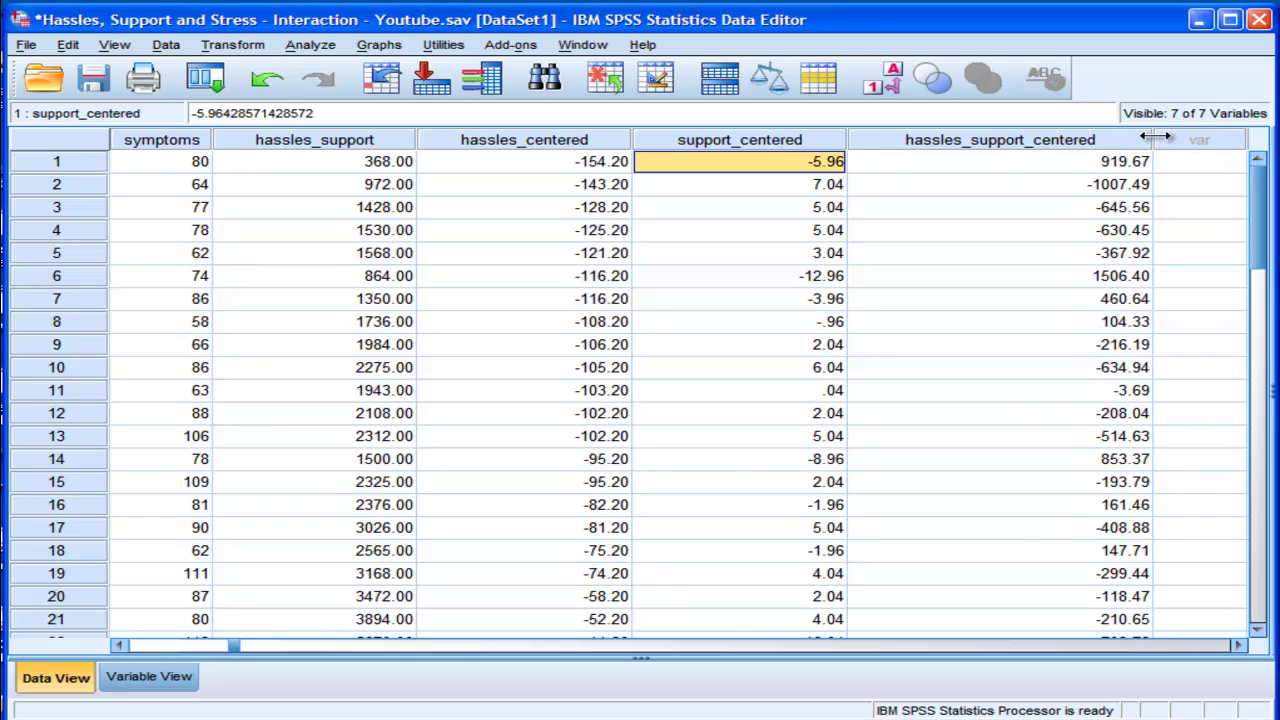
drag(1153, 139, 1085, 139)
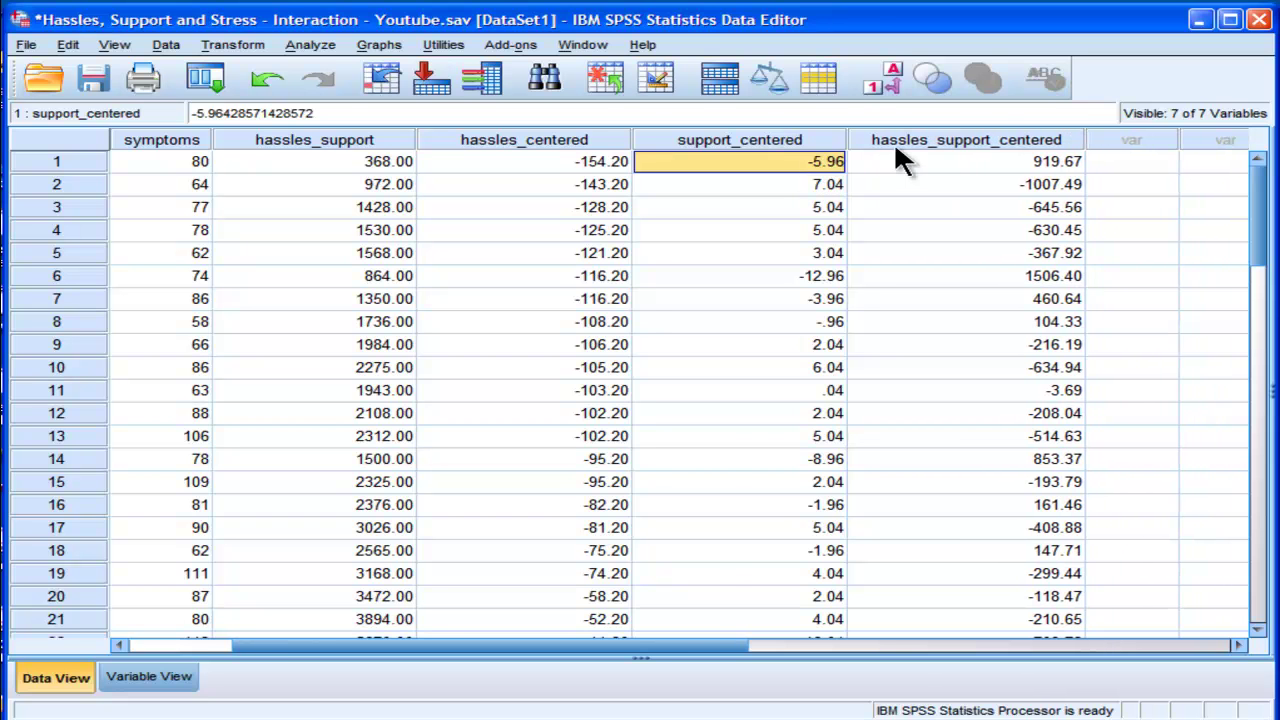
drag(847, 139, 812, 139)
drag(631, 150, 580, 148)
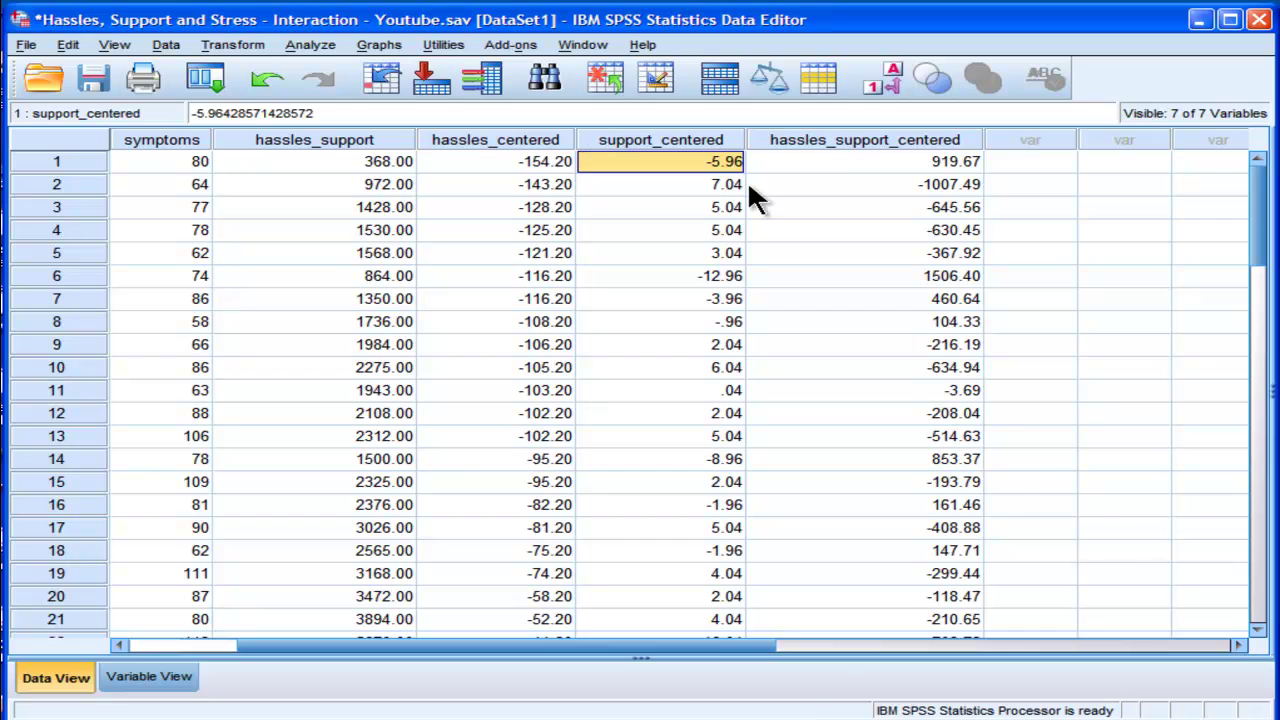
click(830, 165)
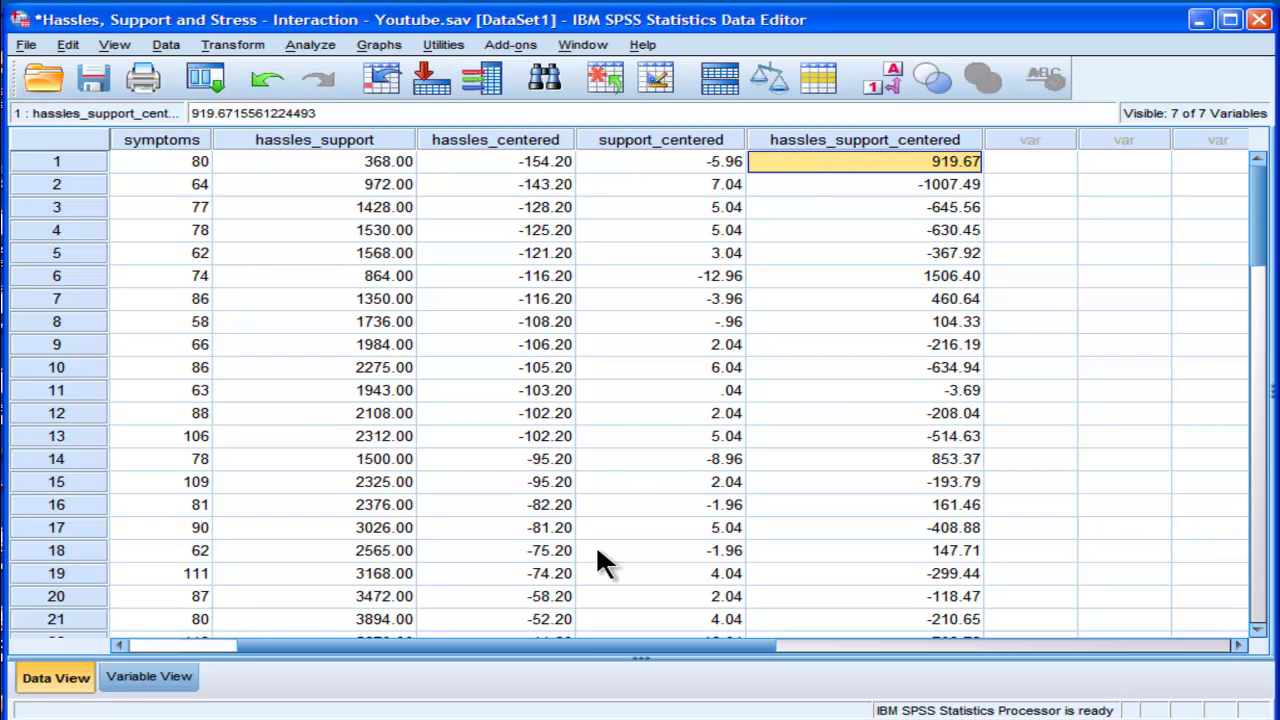
- Select the hassles_centered, support_centered and hassles_support_centered columns
click(496, 136)
click(638, 139)
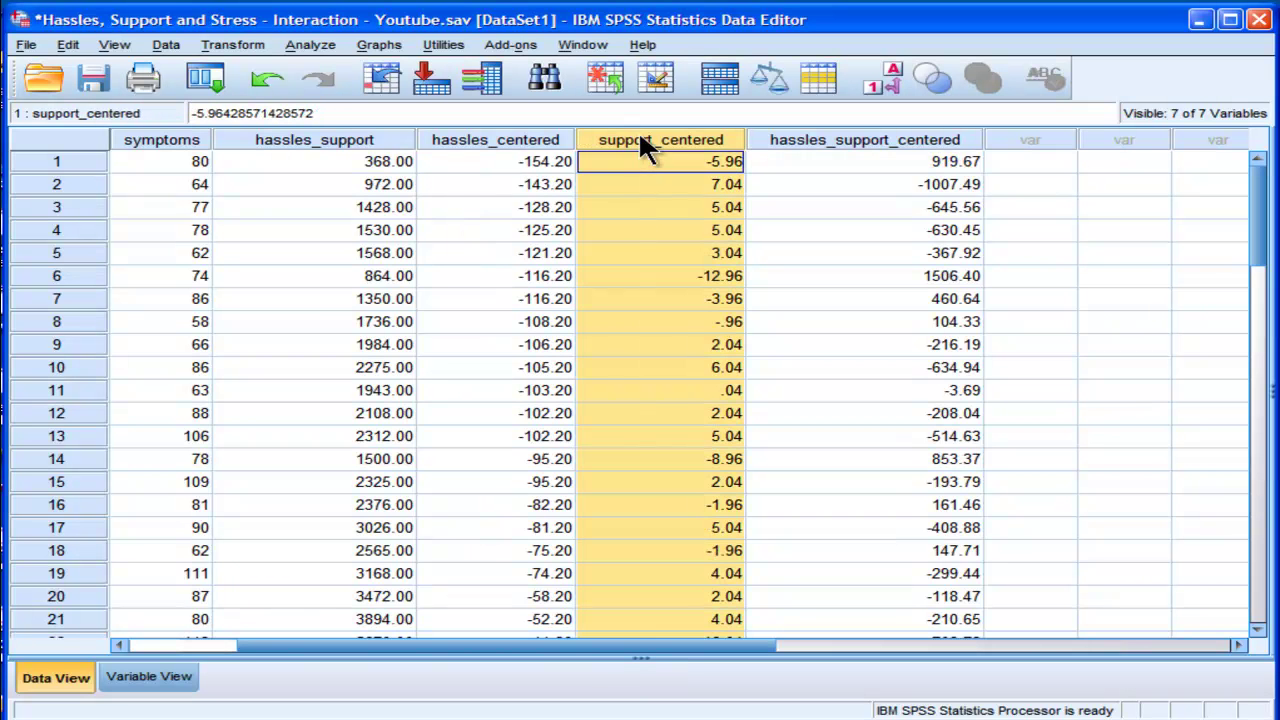
click(810, 140)
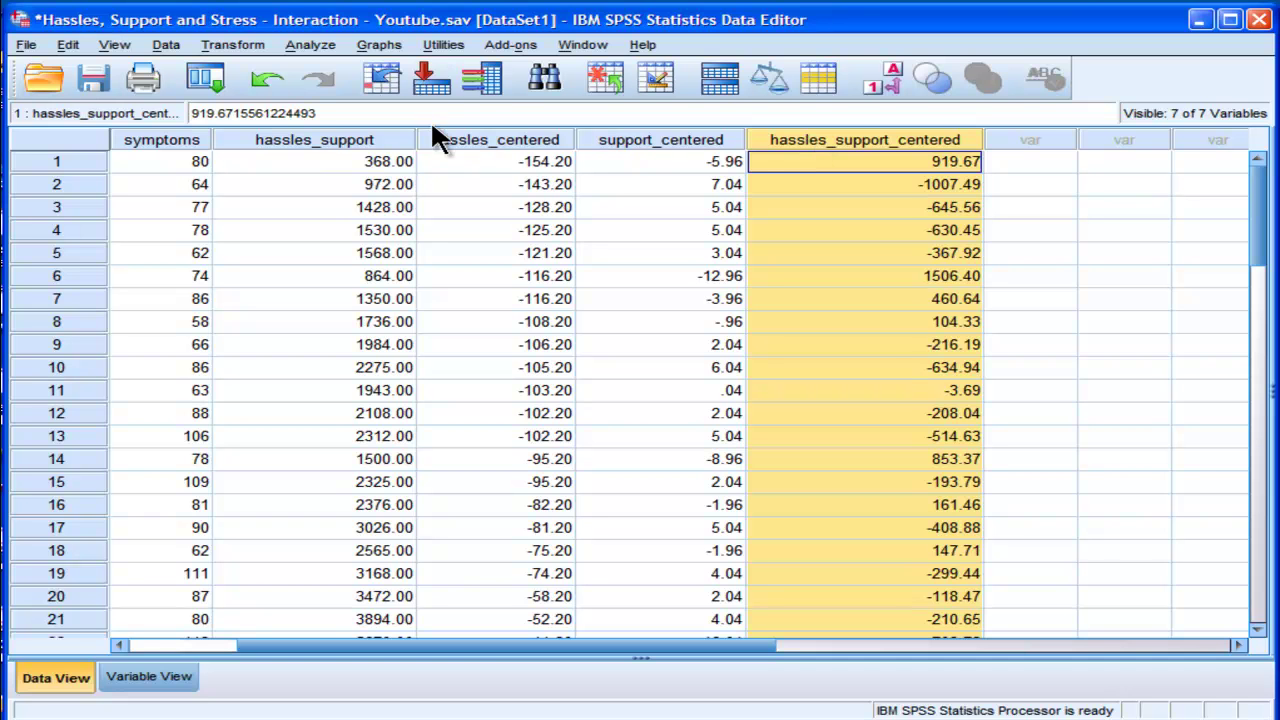
click(312, 44)
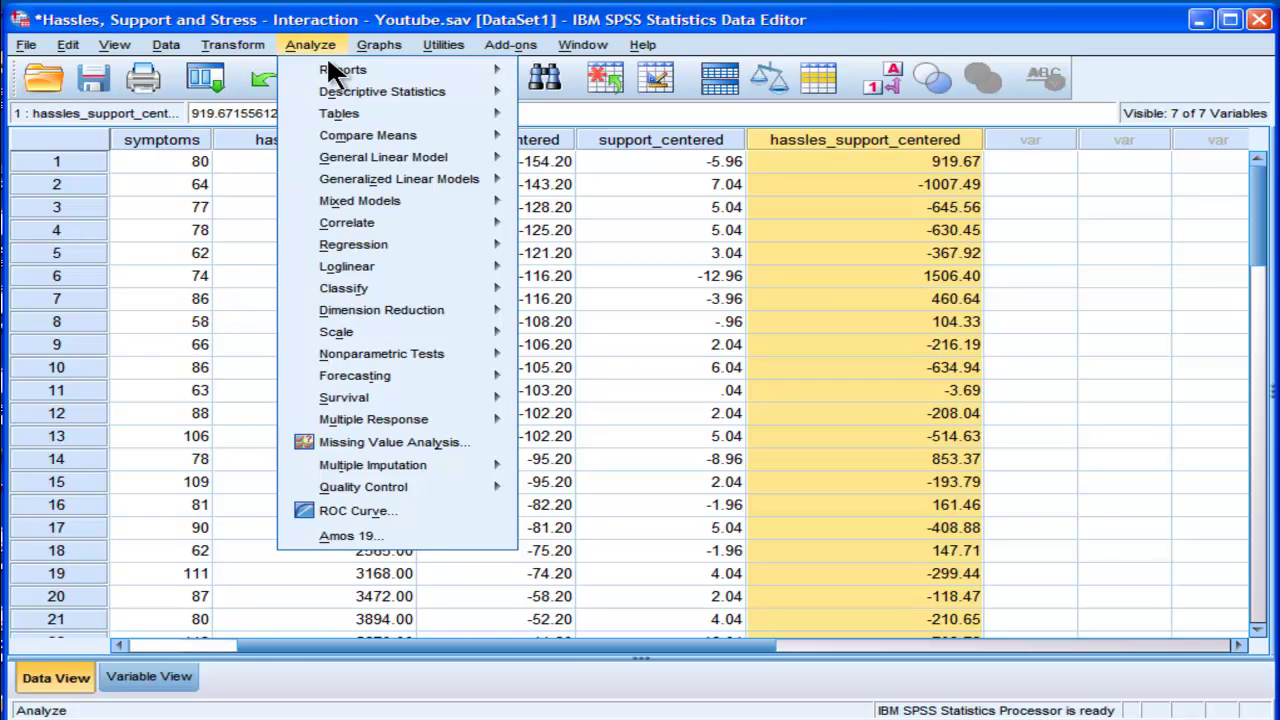
- Run Linear Regression with symptoms dependent and the three centered variables as predictors
mouse_move(425, 243)
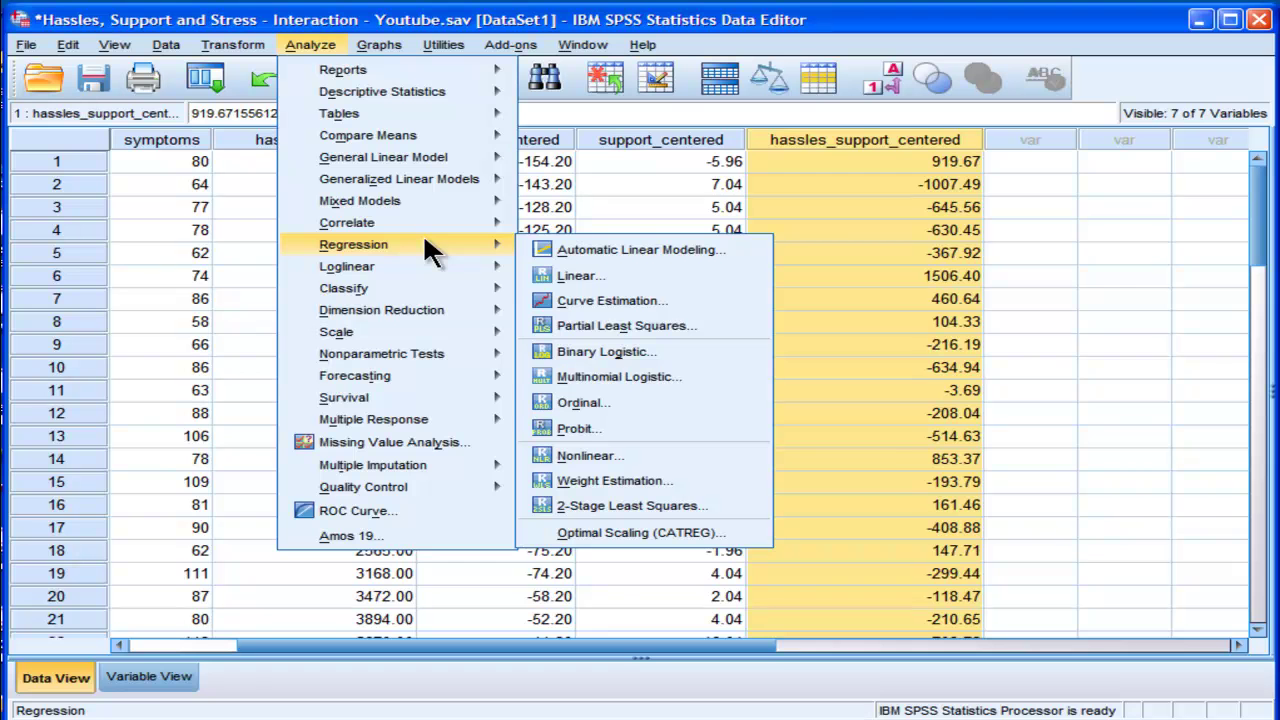
click(549, 275)
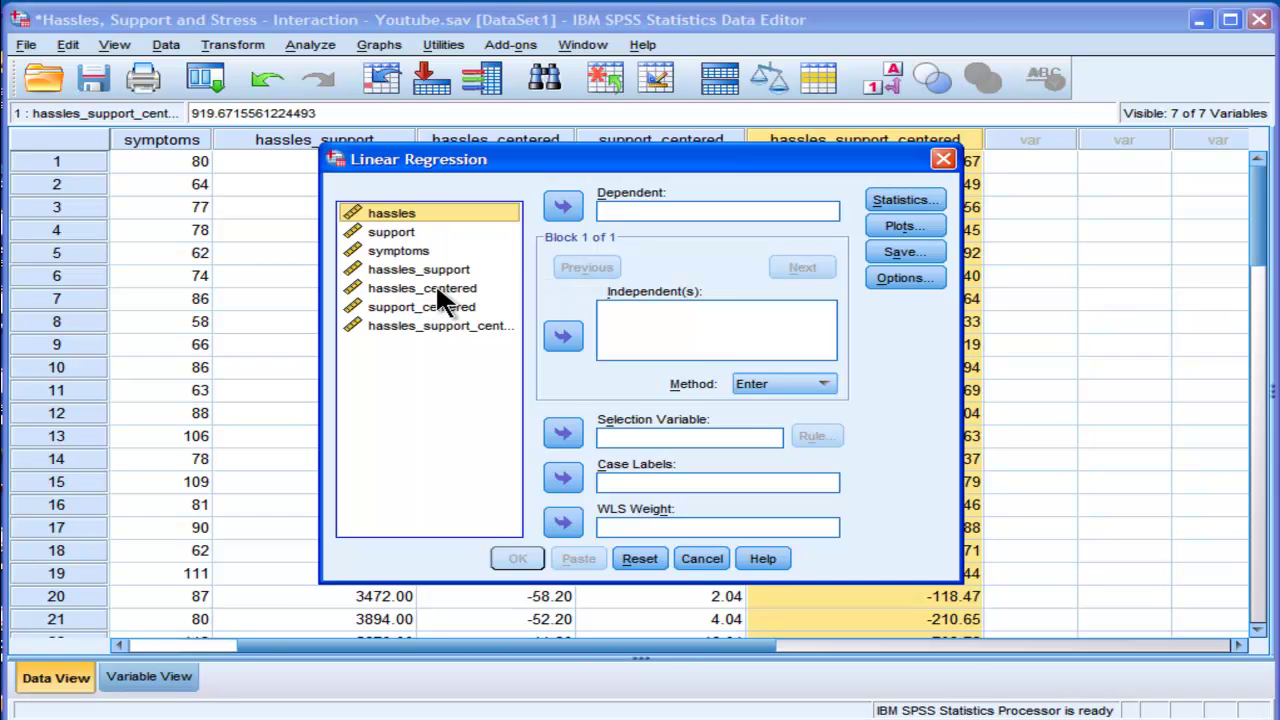
click(412, 252)
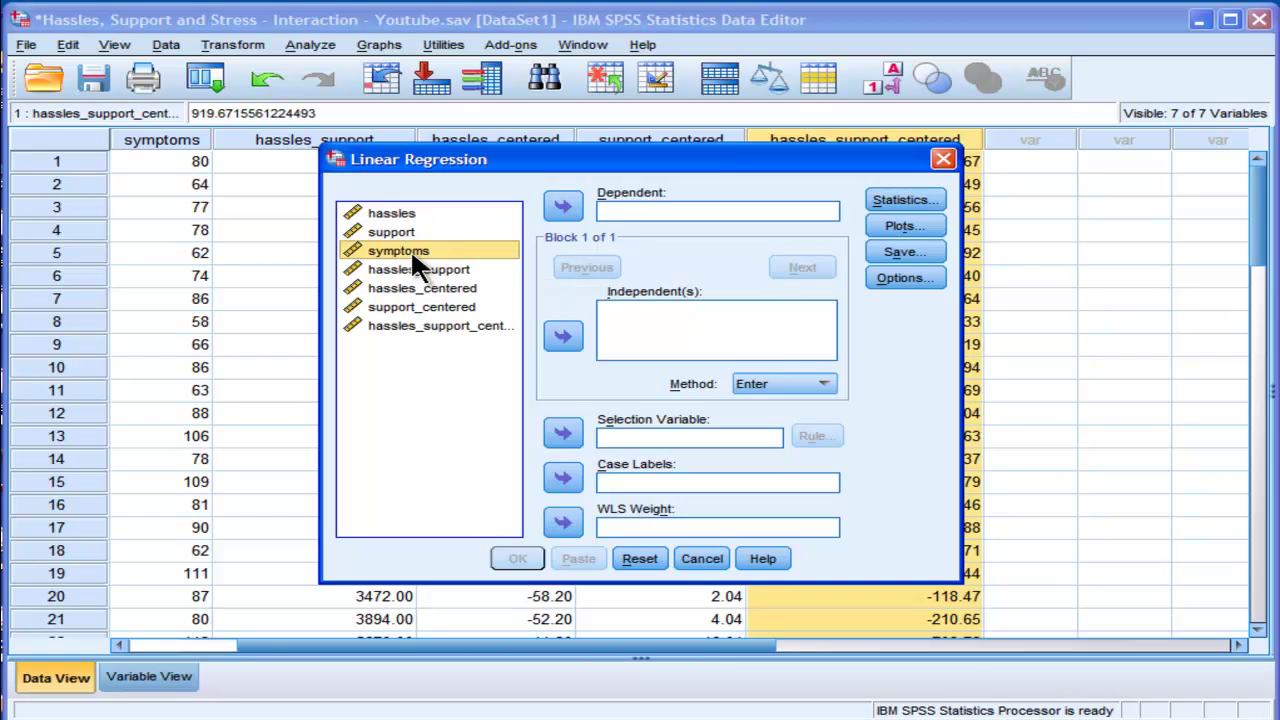
click(564, 206)
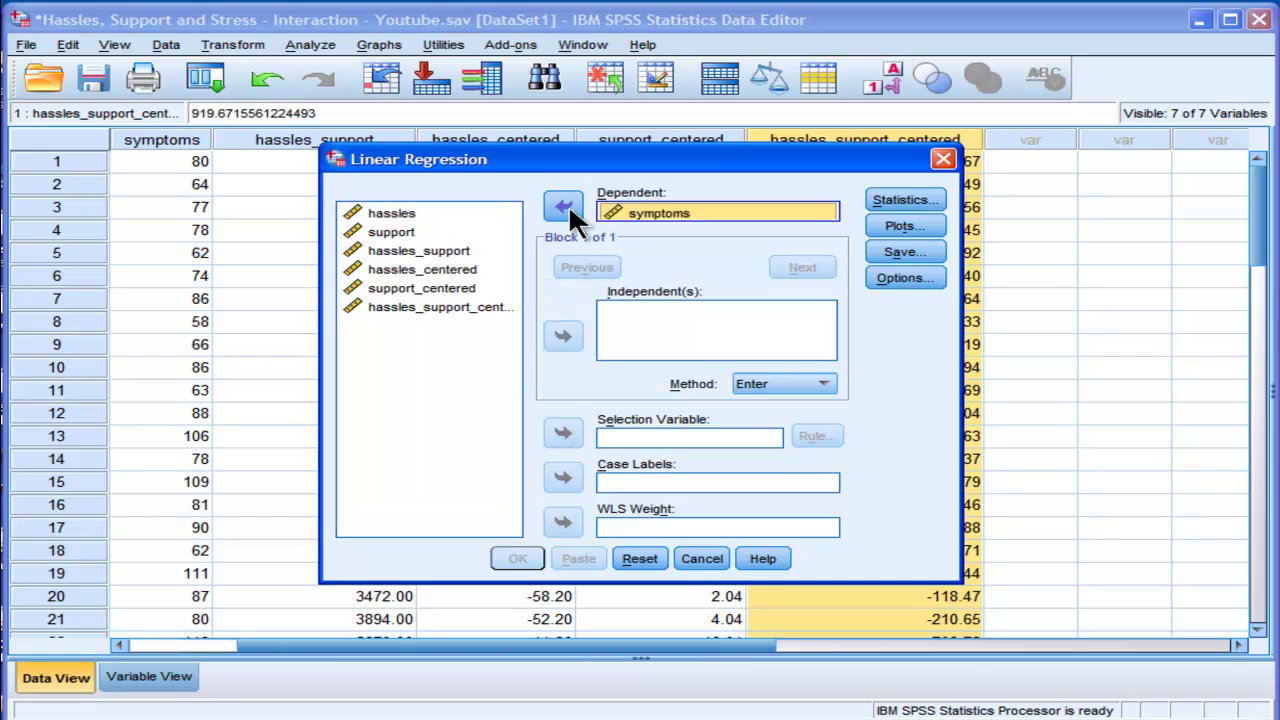
click(418, 268)
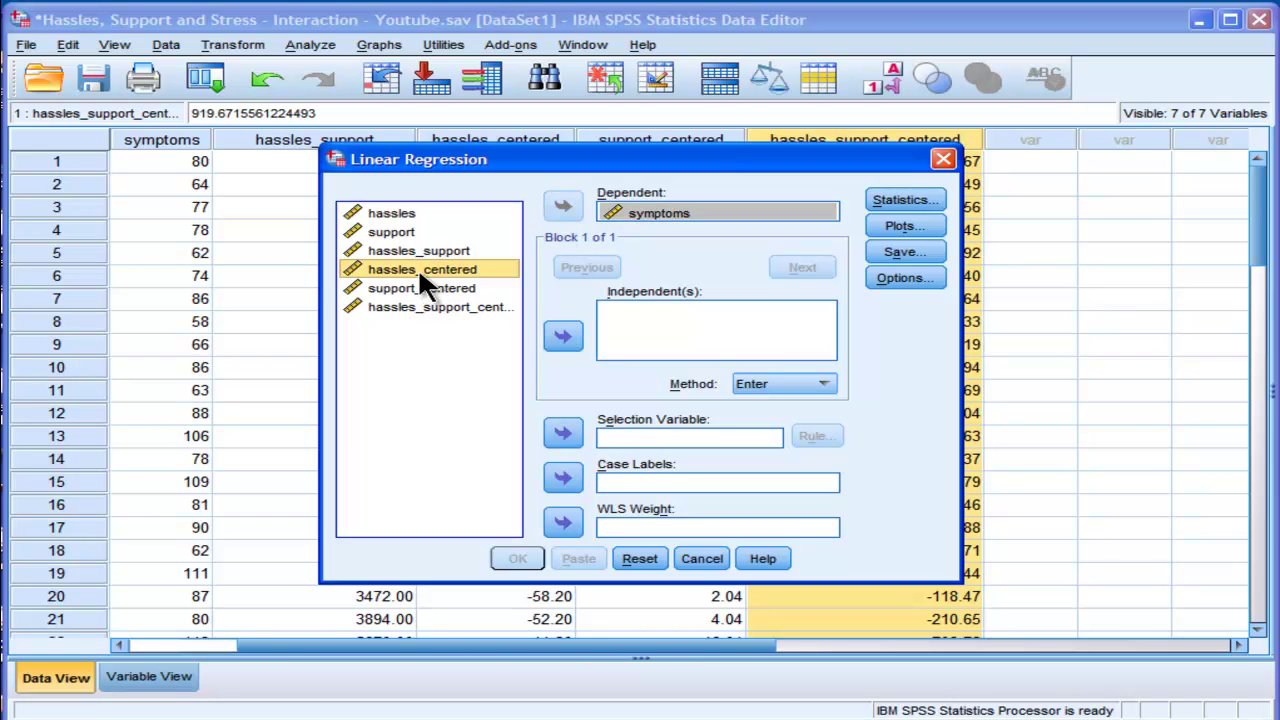
shift+click(417, 308)
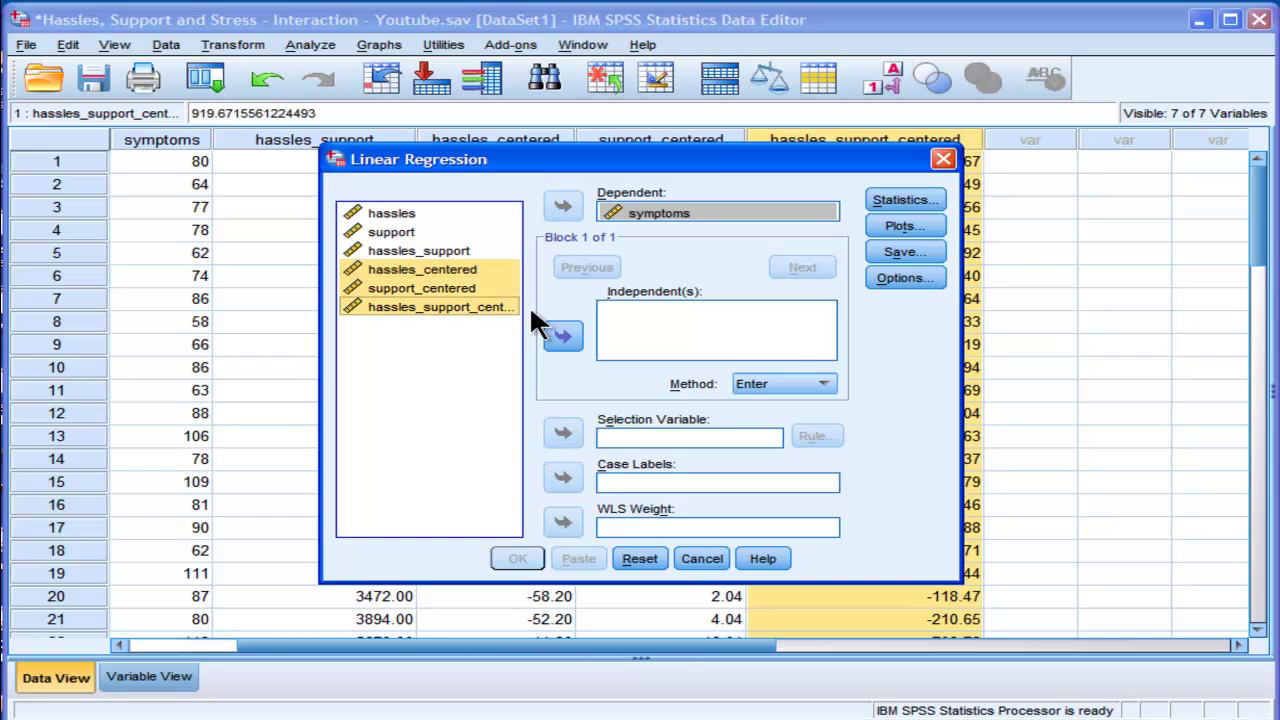
click(563, 337)
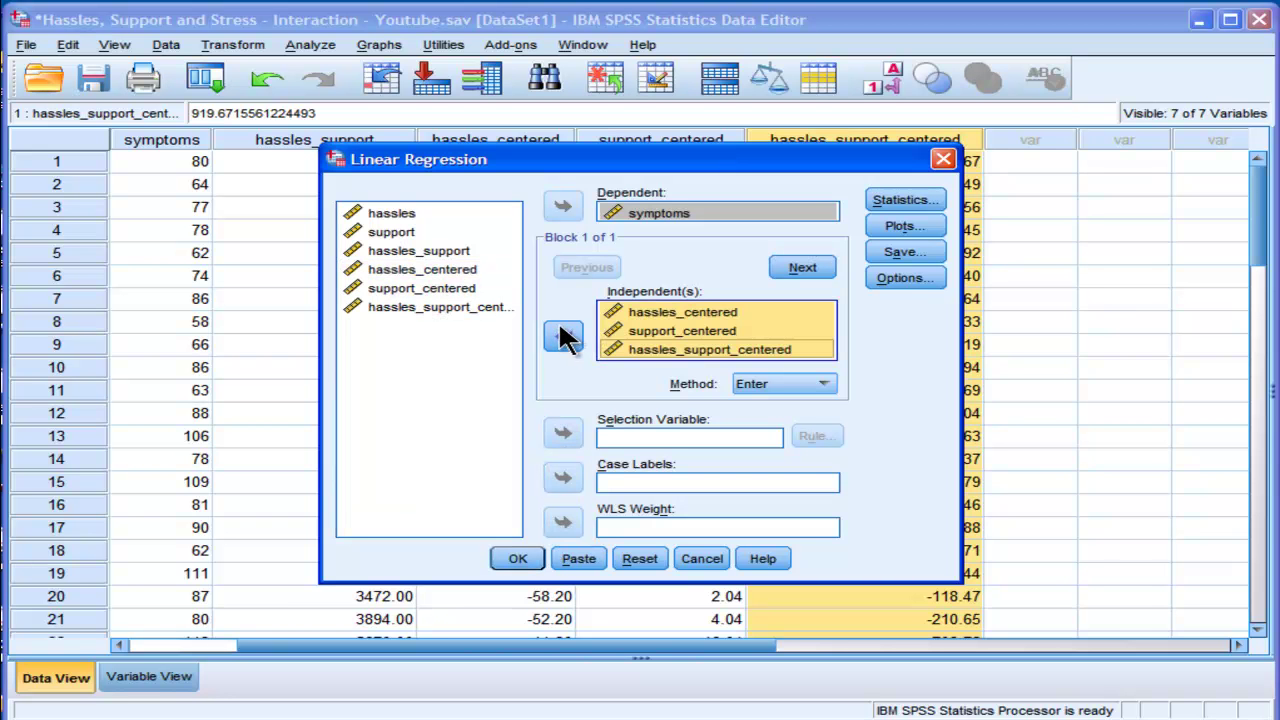
click(670, 352)
click(660, 333)
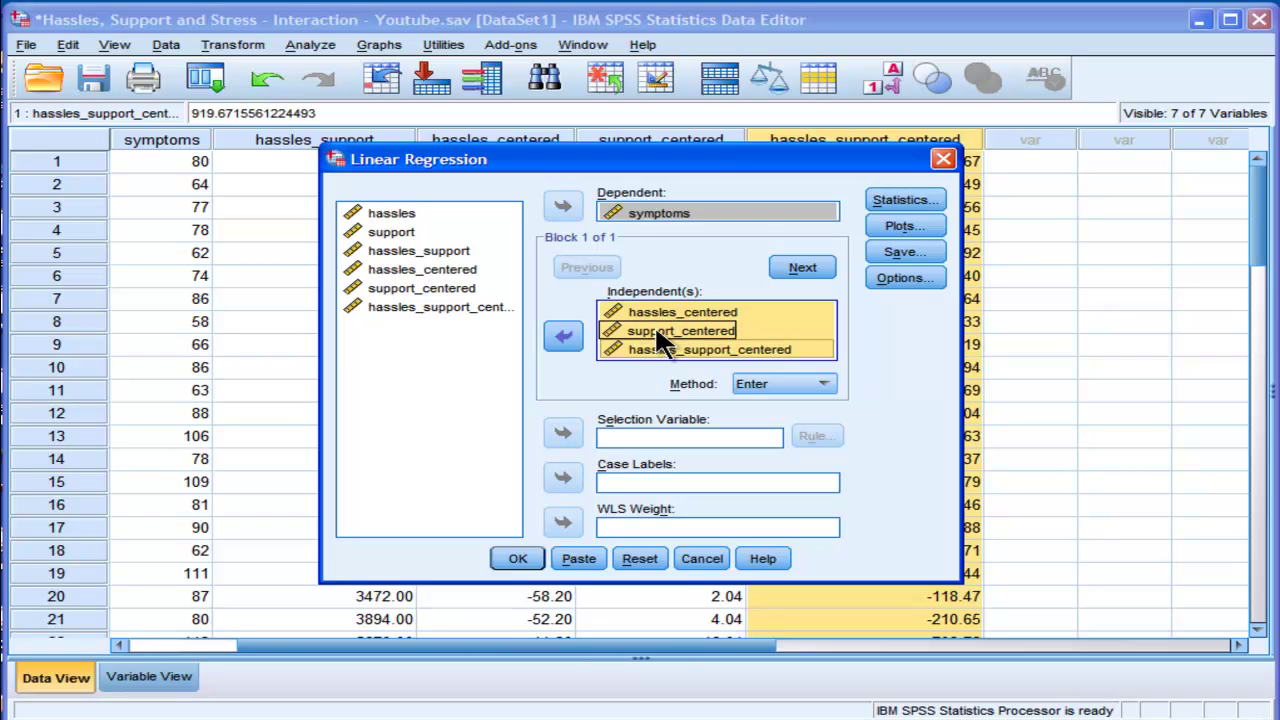
click(519, 552)
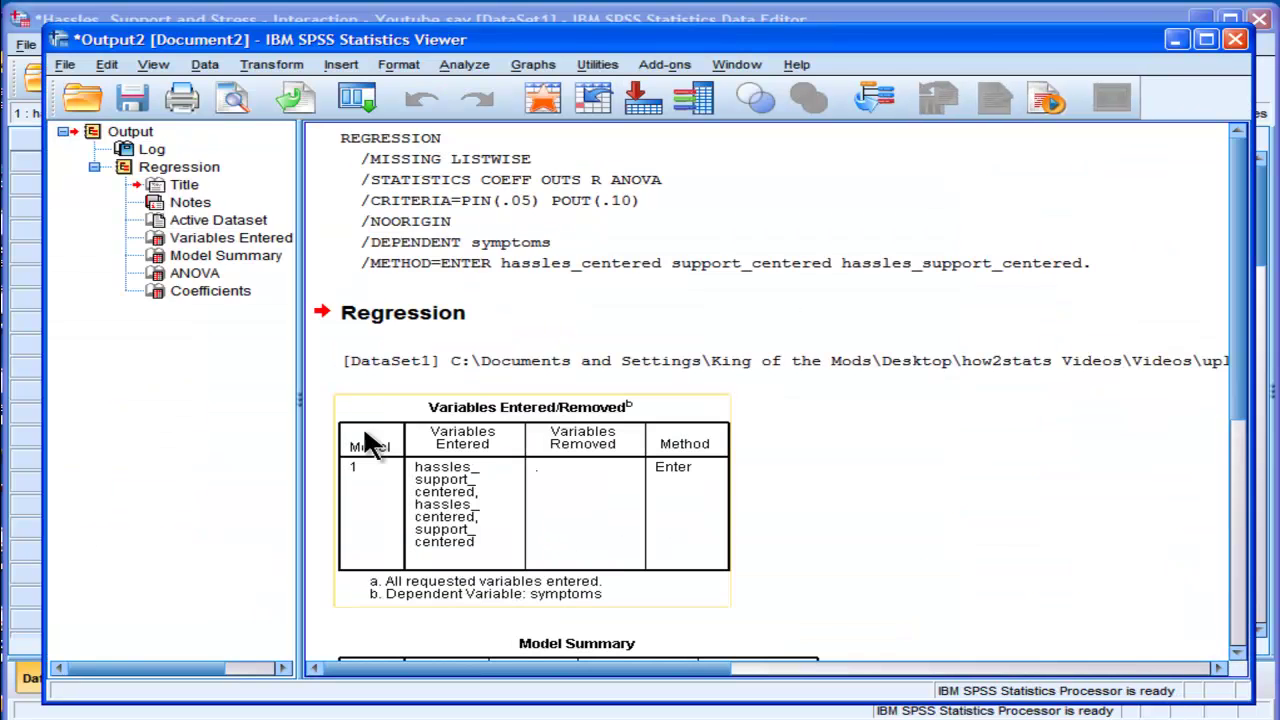
- Widen the output pane and view Model Summary (R Square .388) and ANOVA (F 11.012)
drag(298, 404, 119, 418)
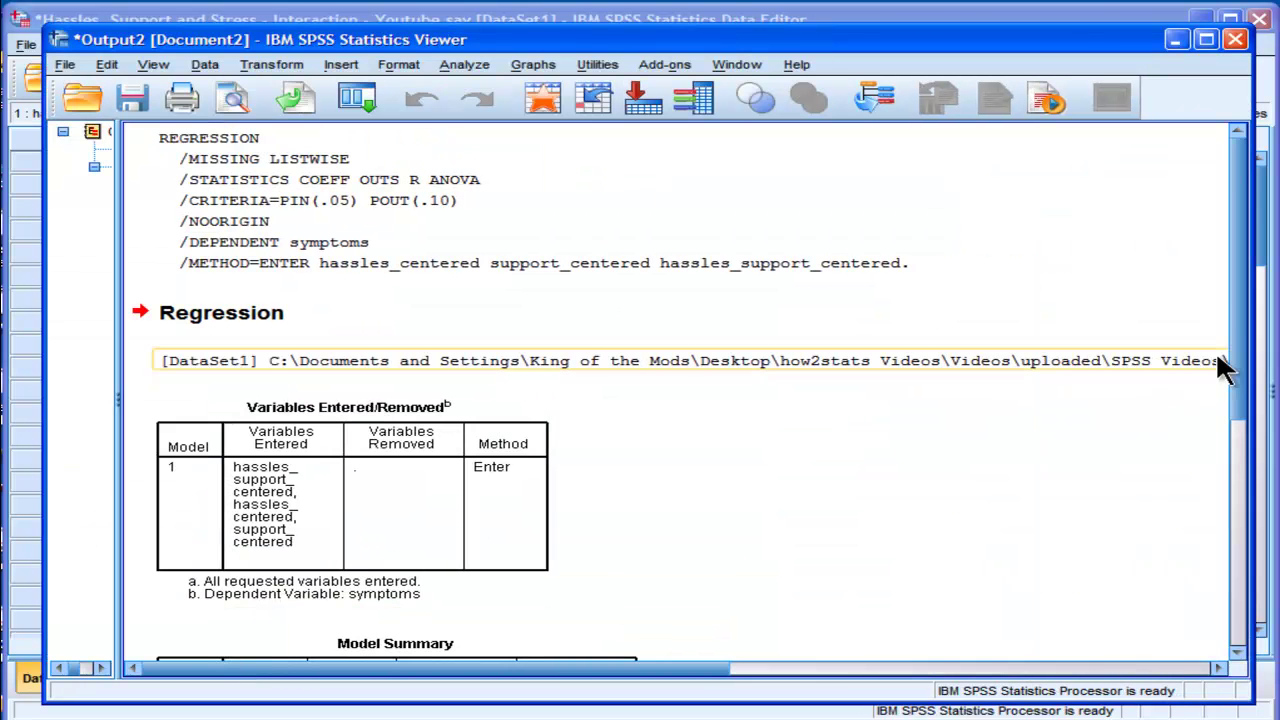
click(422, 362)
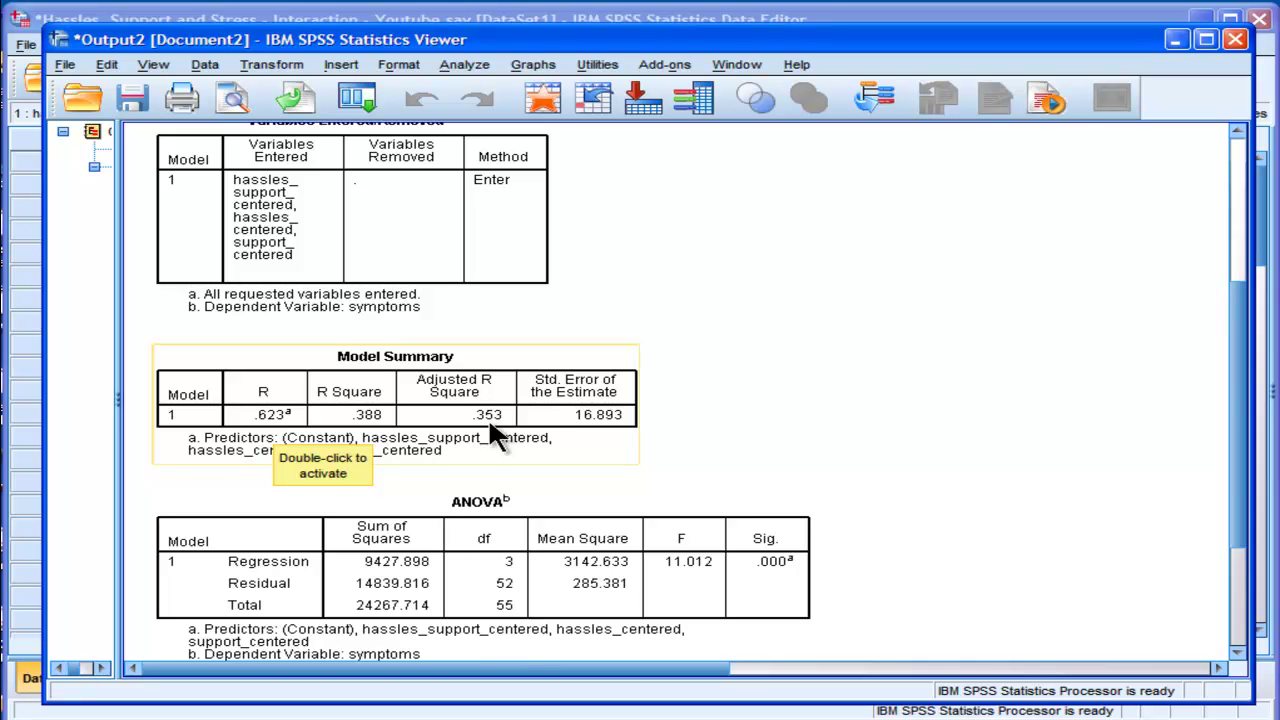
click(826, 464)
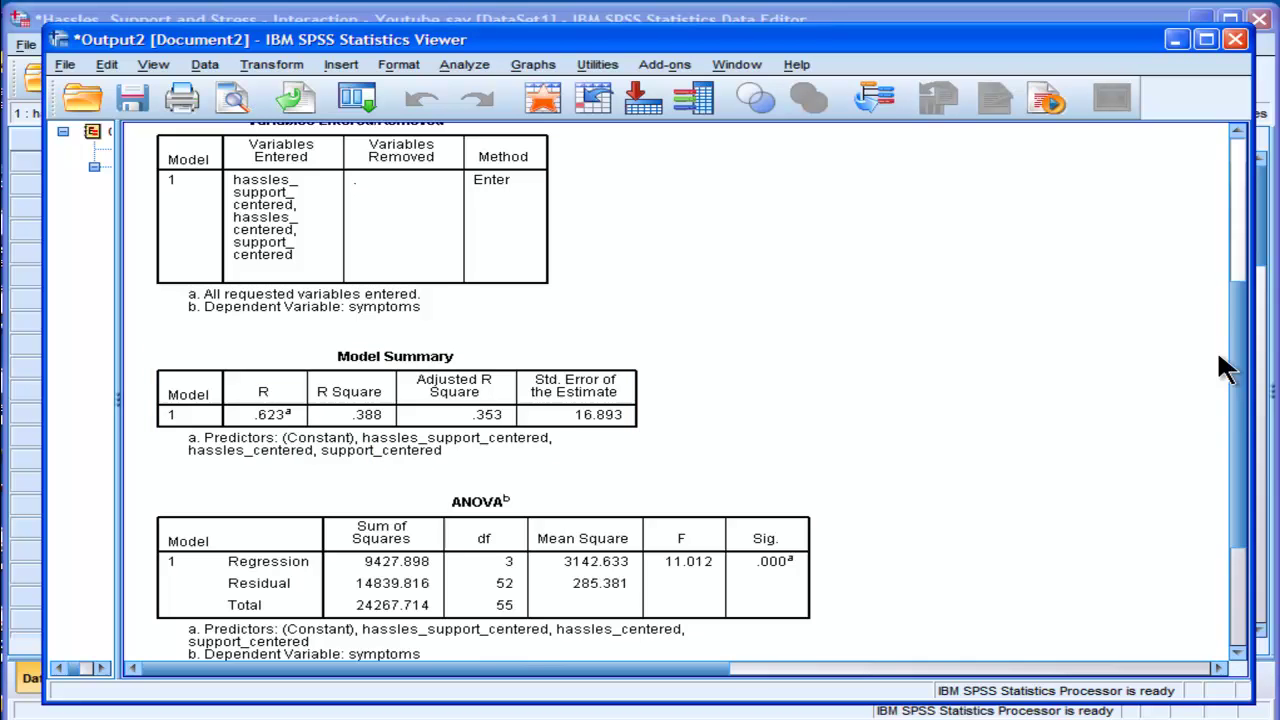